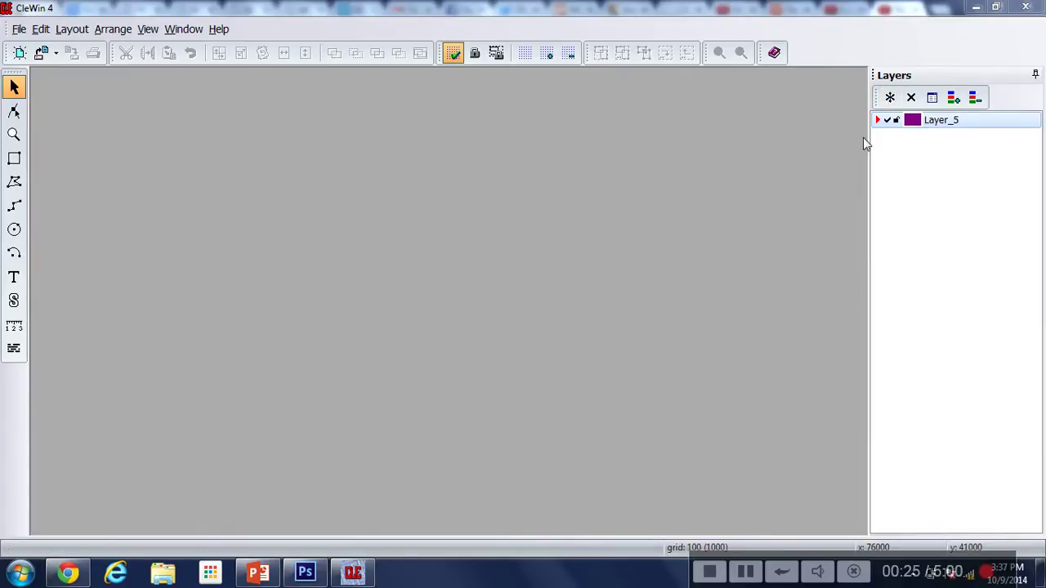
Create a new layout and enlarge its window to show the whole wafer outline
click(18, 28)
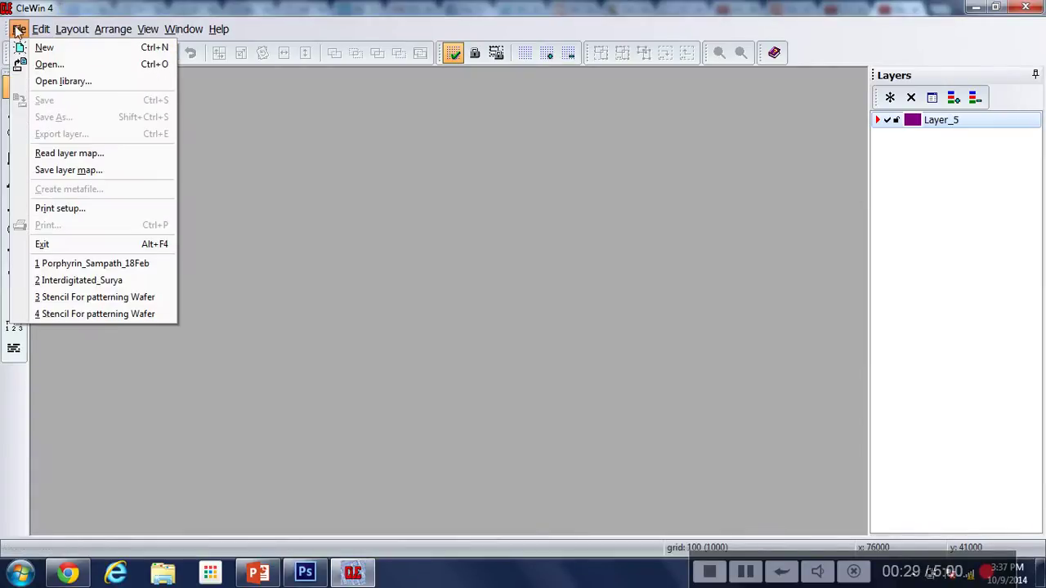
click(37, 46)
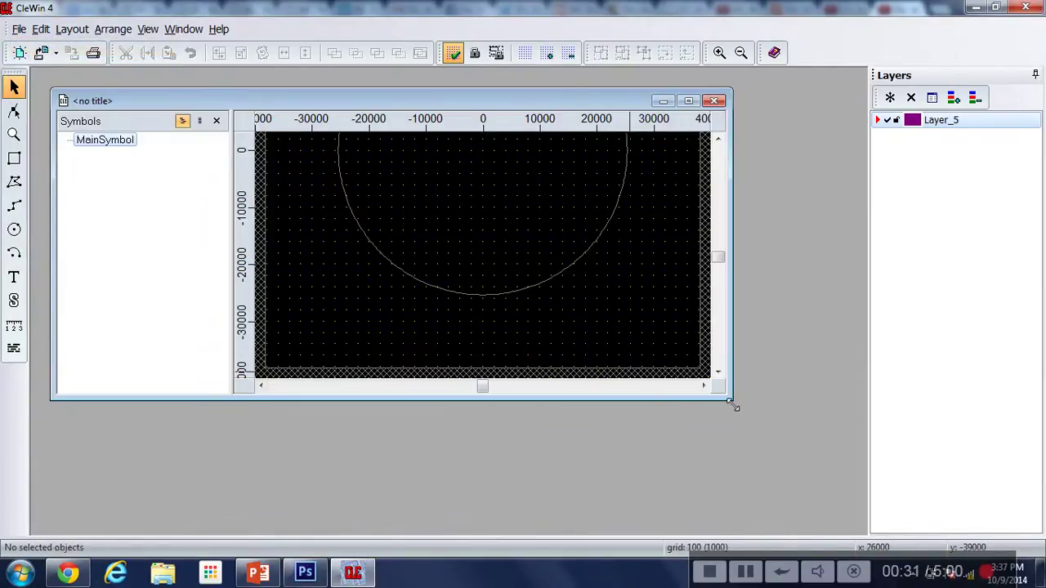
drag(731, 404, 834, 527)
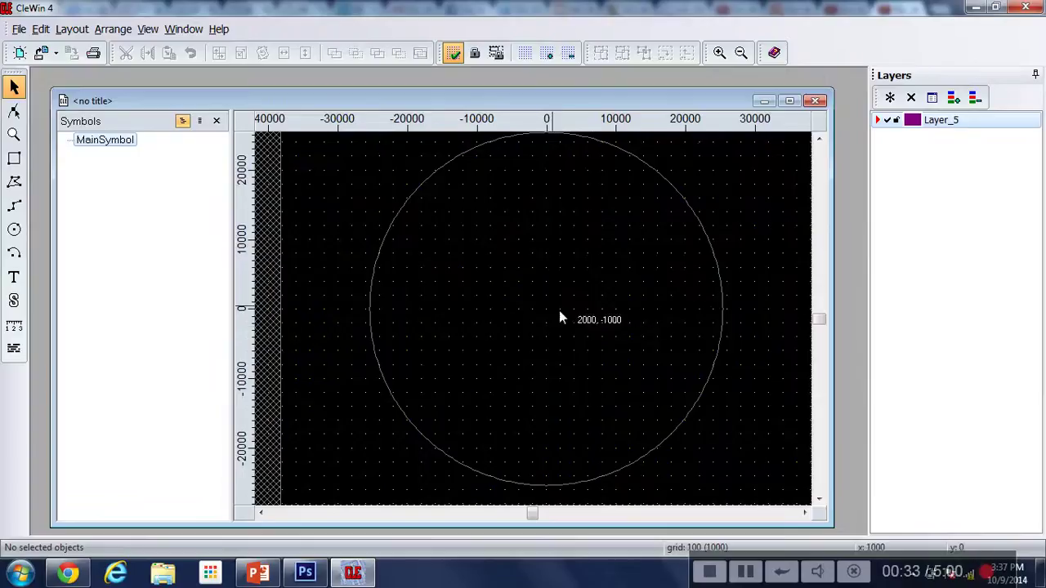
Switch the layout background to white and back to black
click(148, 29)
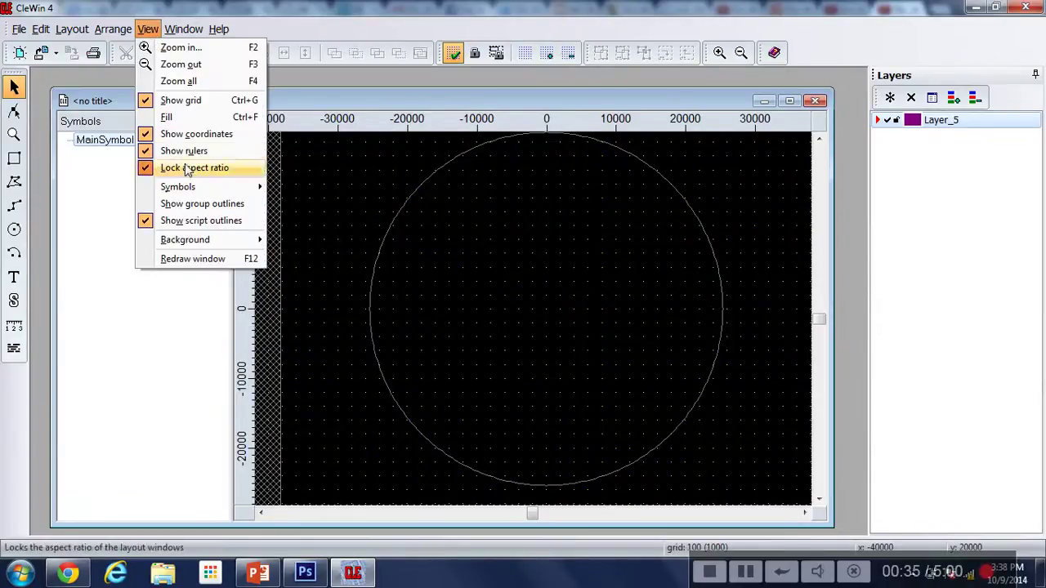
mouse_move(233, 243)
click(322, 280)
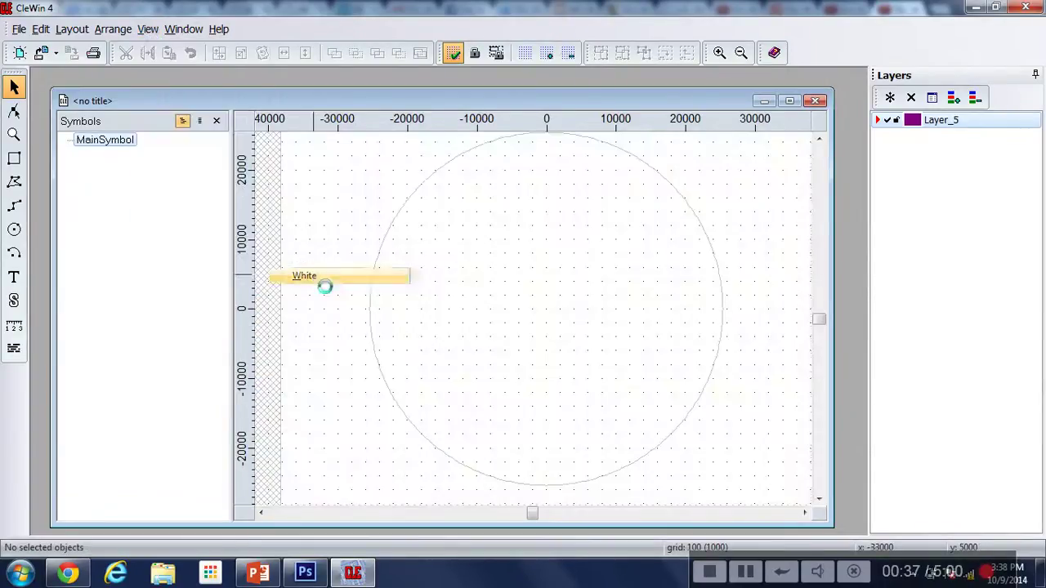
click(148, 29)
mouse_move(217, 243)
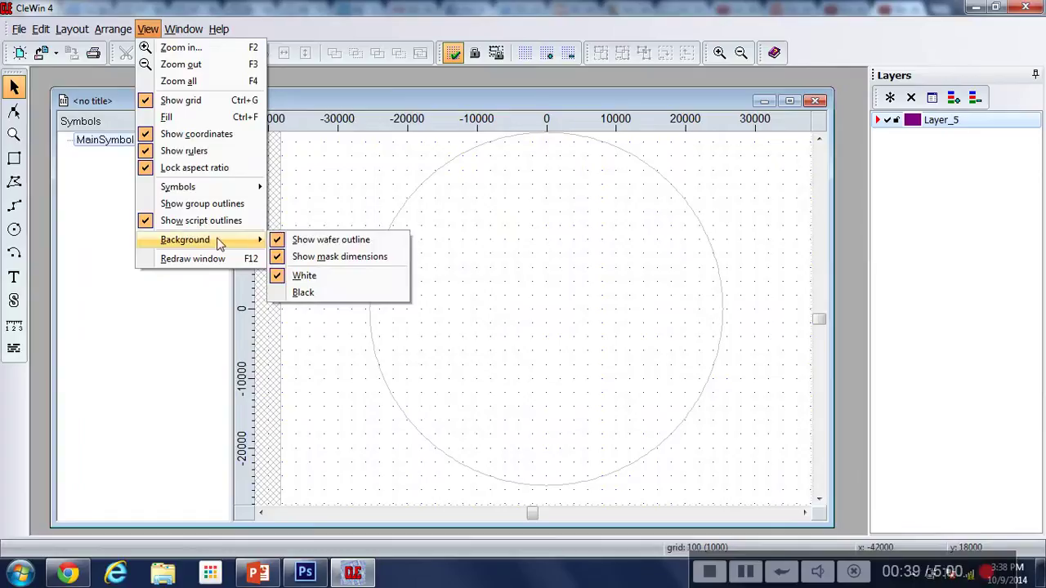
click(303, 292)
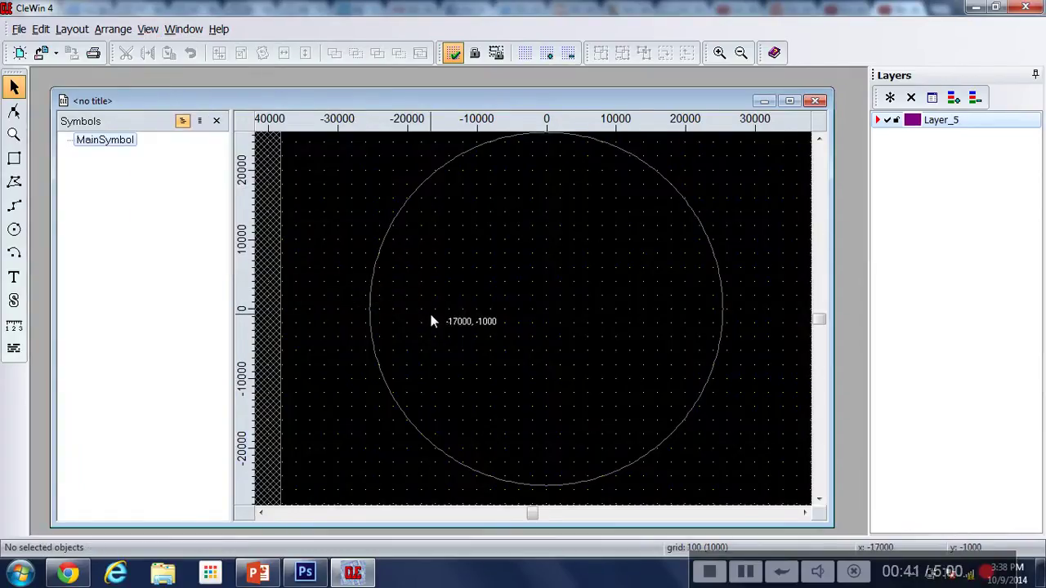
Examine the spacing of the grid points around the wafer centre at several zoom levels
scroll(479, 280, down, 2)
scroll(486, 302, up, 4)
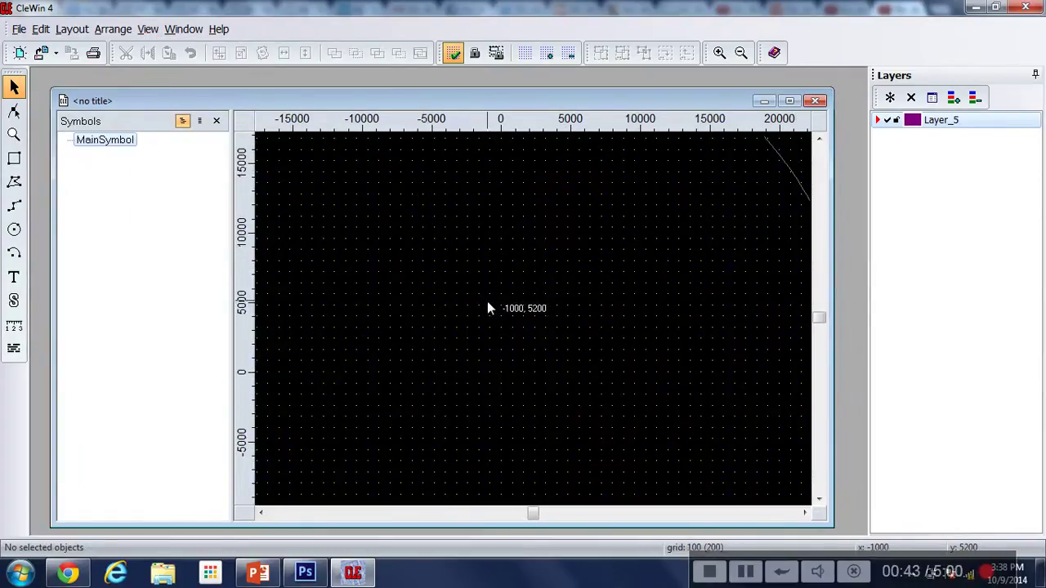
scroll(488, 309, down, 2)
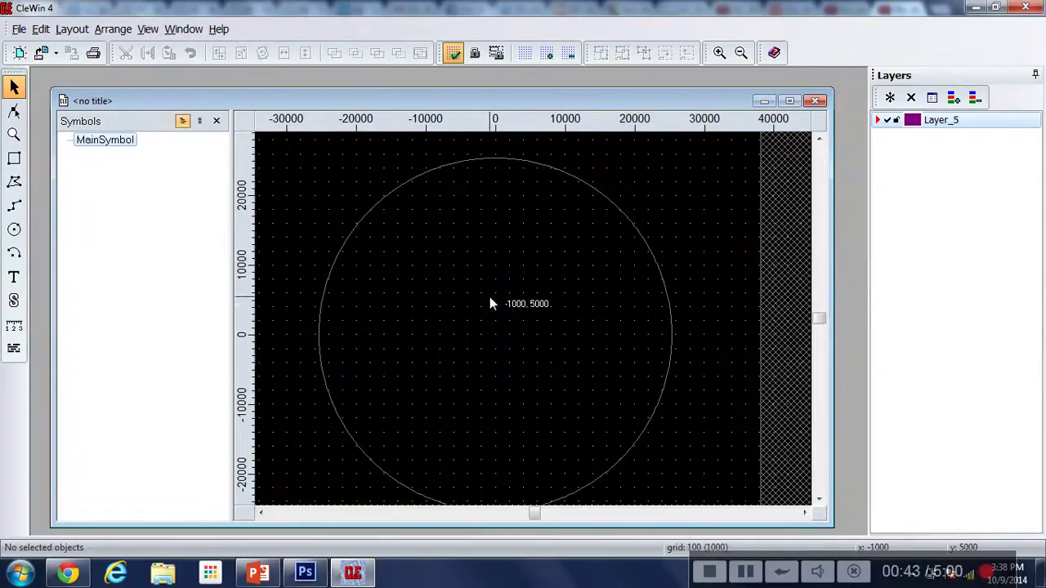
click(527, 54)
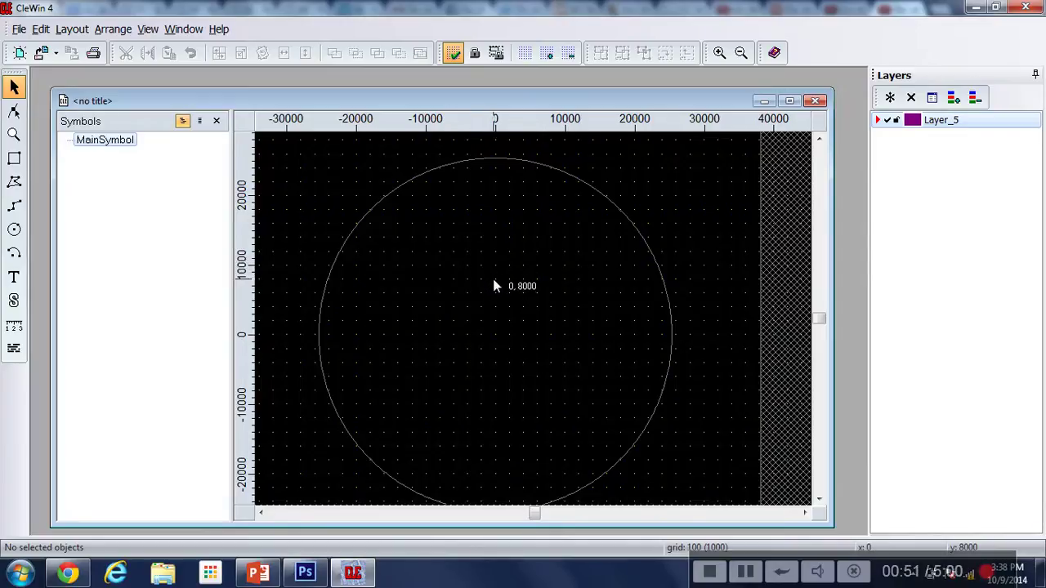
scroll(496, 283, up, 2)
scroll(497, 285, down, 2)
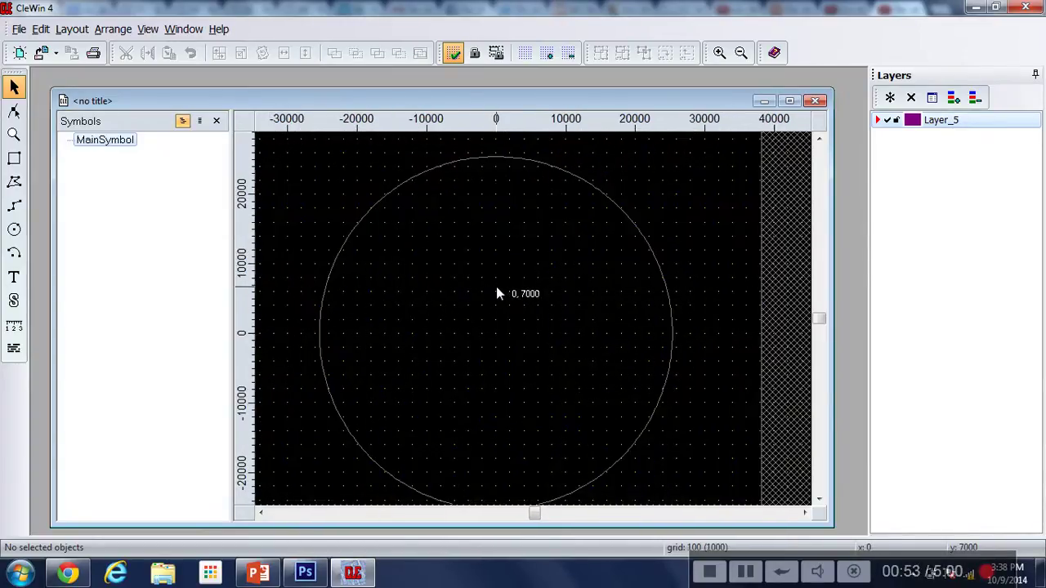
scroll(497, 284, up, 4)
scroll(505, 308, up, 5)
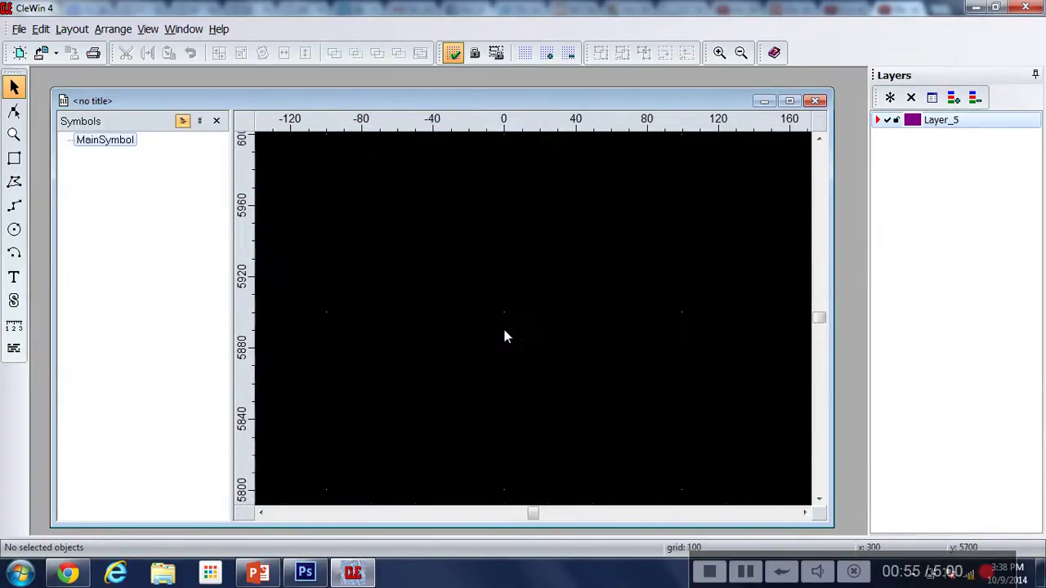
scroll(505, 309, down, 1)
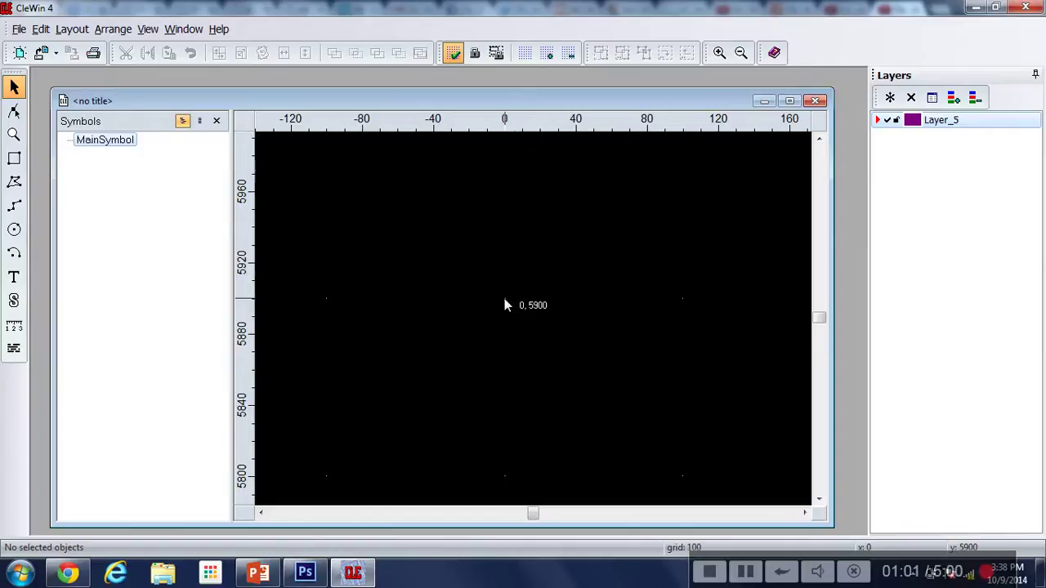
Set the layout's horizontal grid spacing to 25, with the vertical grid equal to it
click(525, 54)
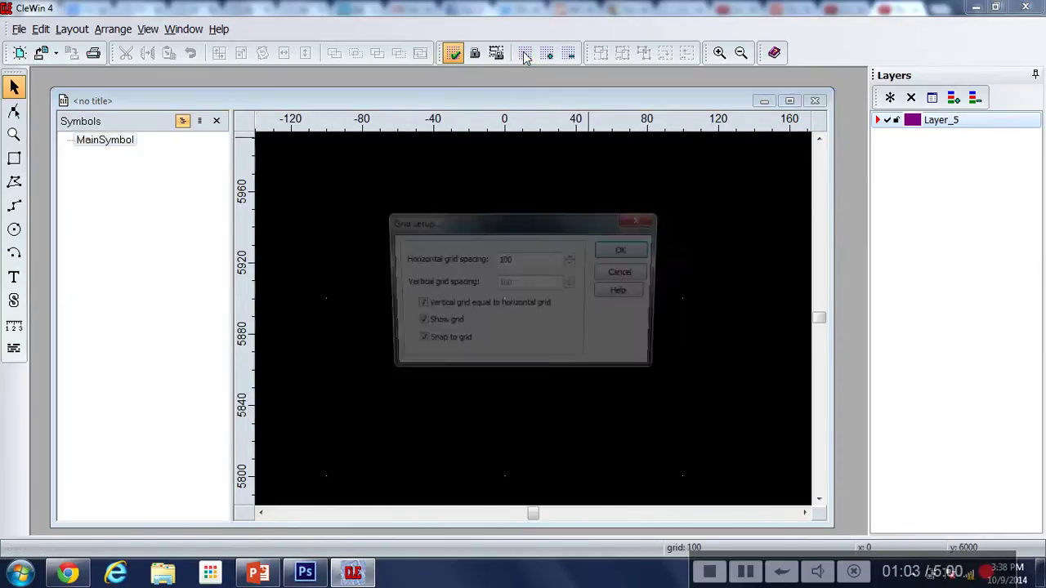
drag(530, 232, 460, 181)
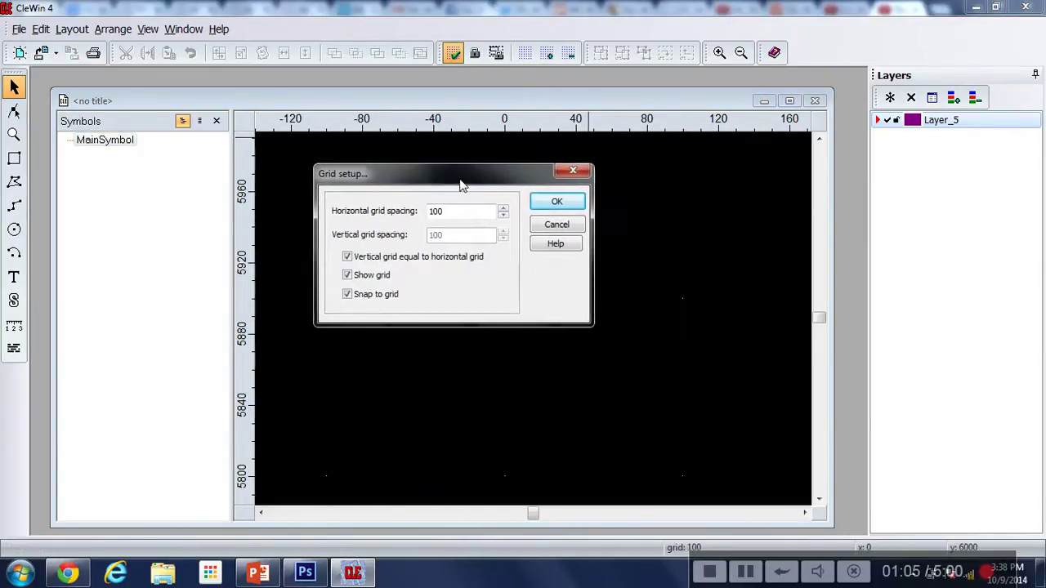
double_click(442, 207)
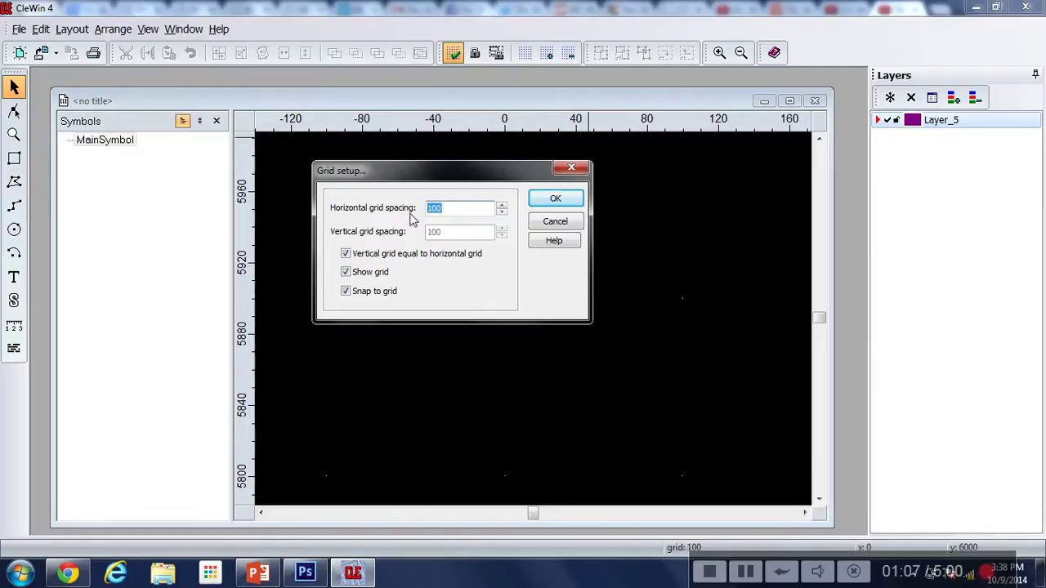
text(25)
click(555, 199)
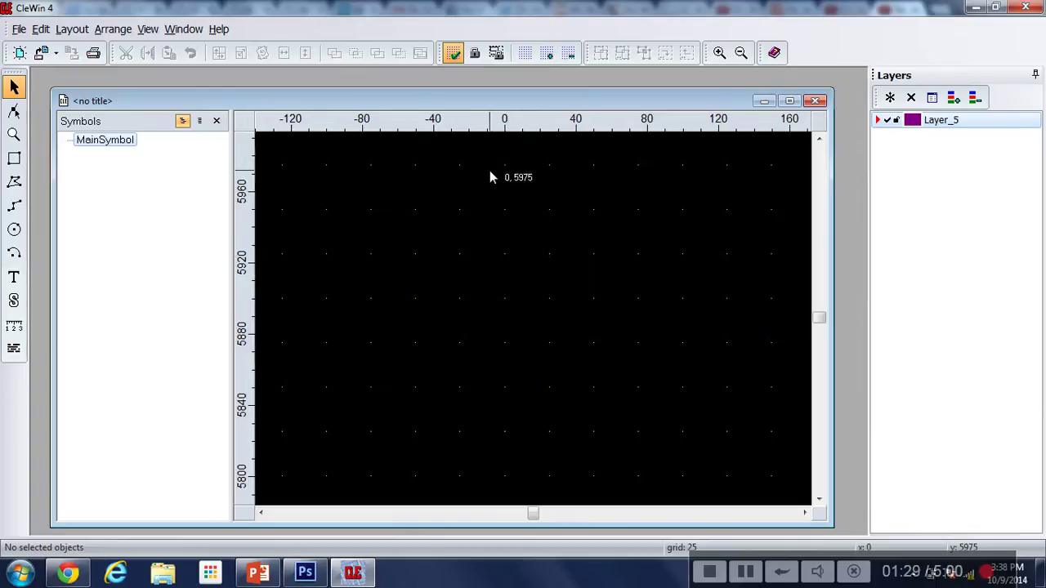
Set the layout's horizontal grid spacing to 50, with the vertical grid equal to it
click(525, 53)
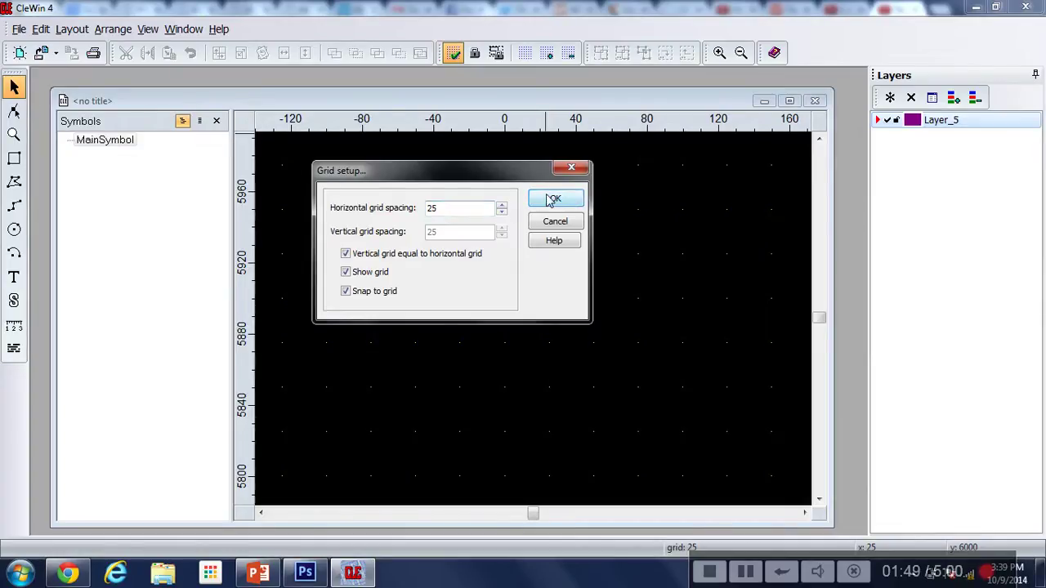
double_click(433, 208)
text(50)
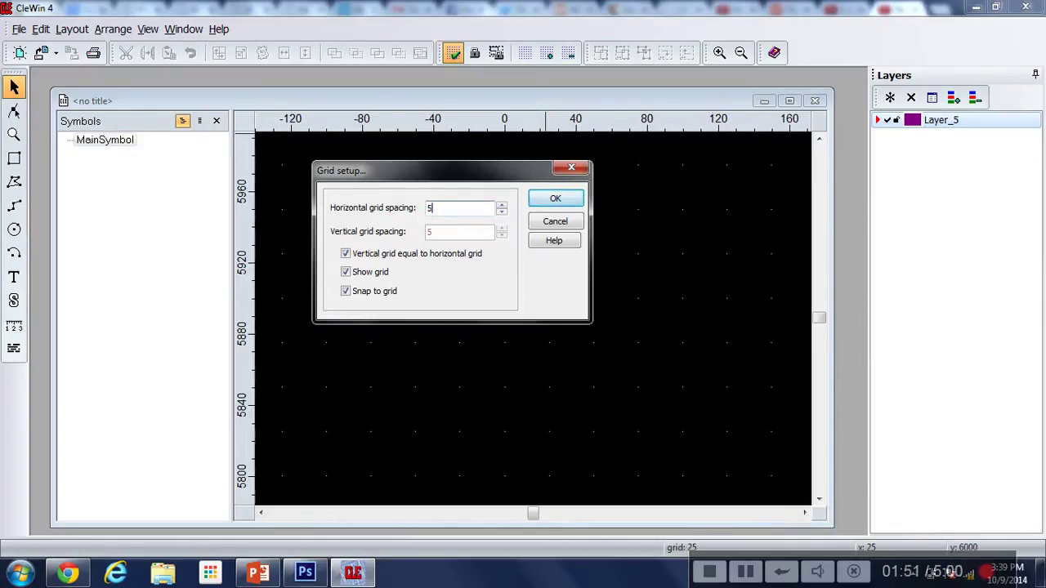
click(564, 200)
Place a vertical guide line at x = 0 and a horizontal guide line at y = 0
scroll(409, 261, down, 2)
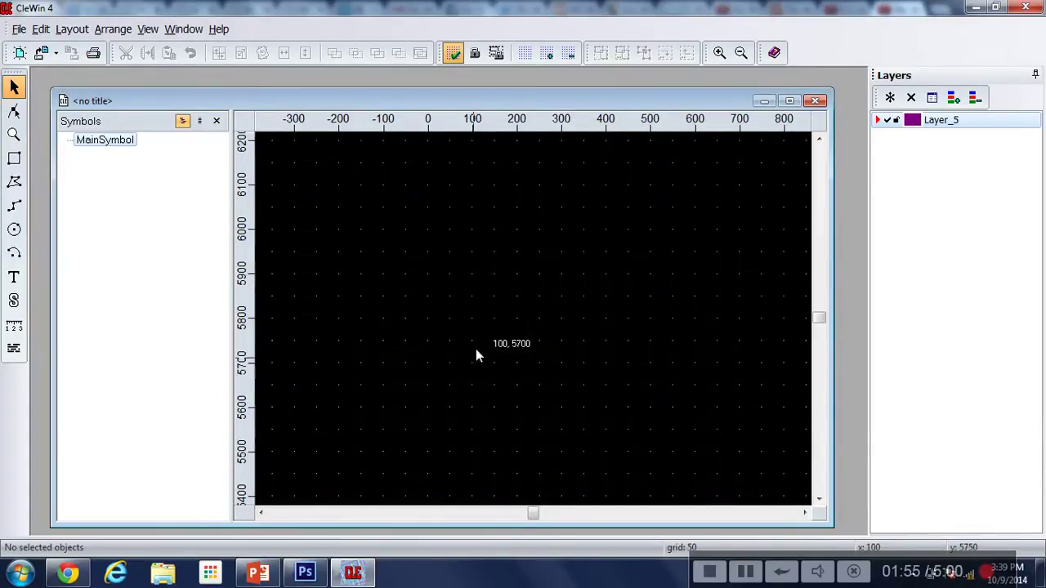
scroll(609, 269, down, 1)
scroll(610, 260, down, 4)
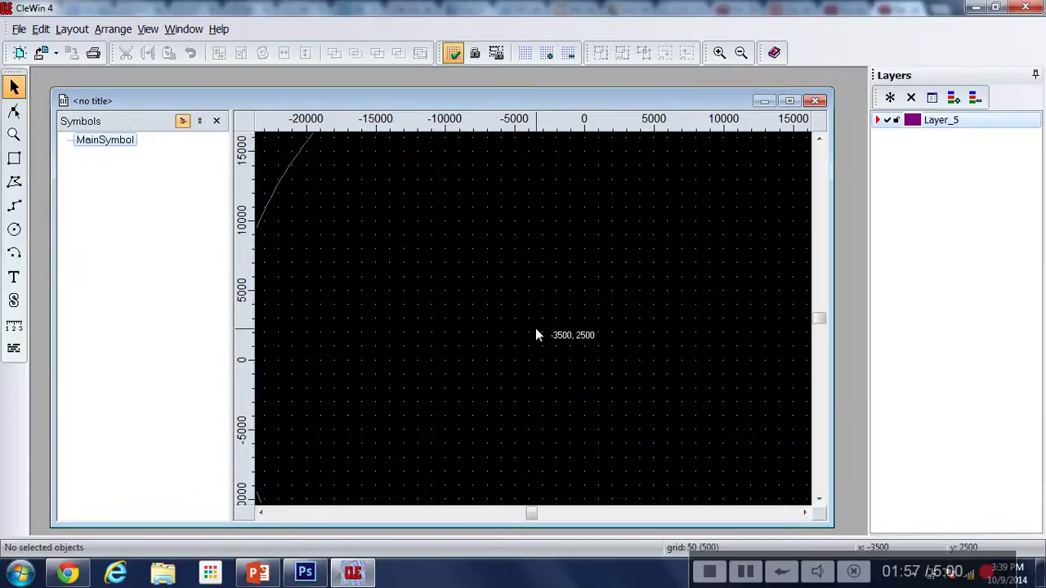
click(584, 127)
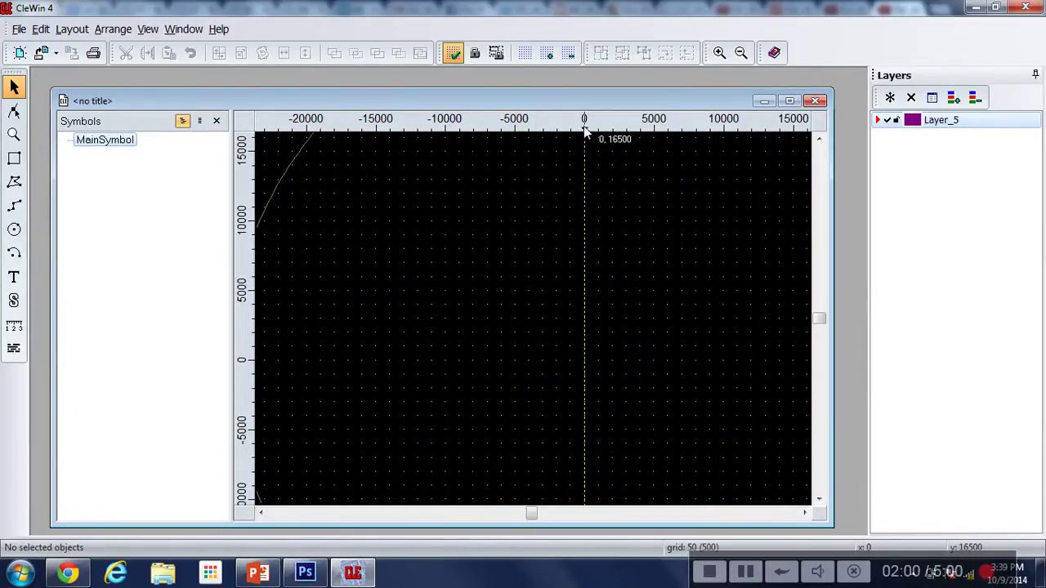
click(247, 361)
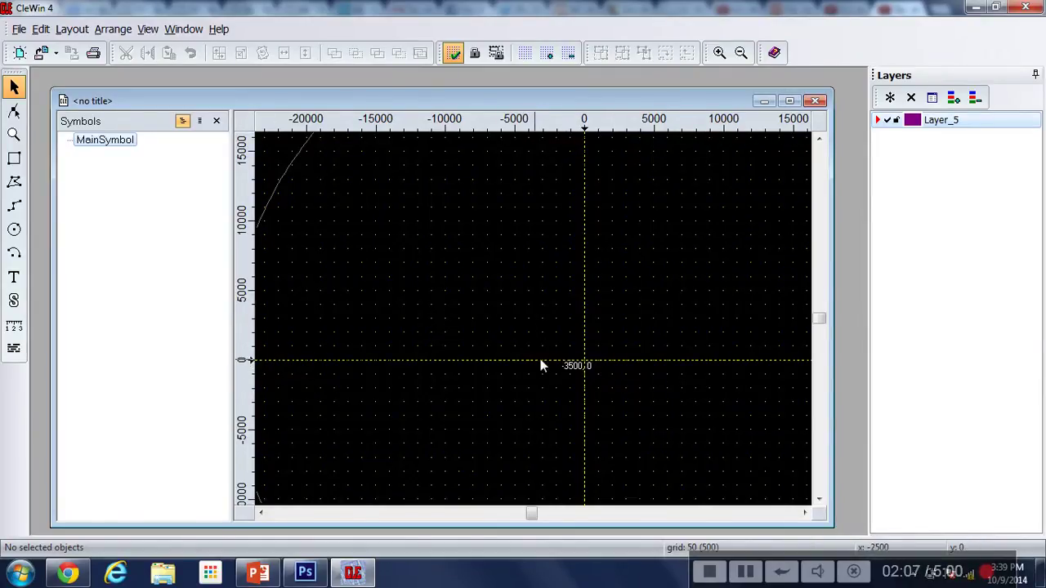
Add a vertical guide line at x = 2000 and a horizontal guide line at y = 3000
scroll(421, 359, down, 1)
scroll(422, 365, down, 1)
scroll(515, 367, up, 2)
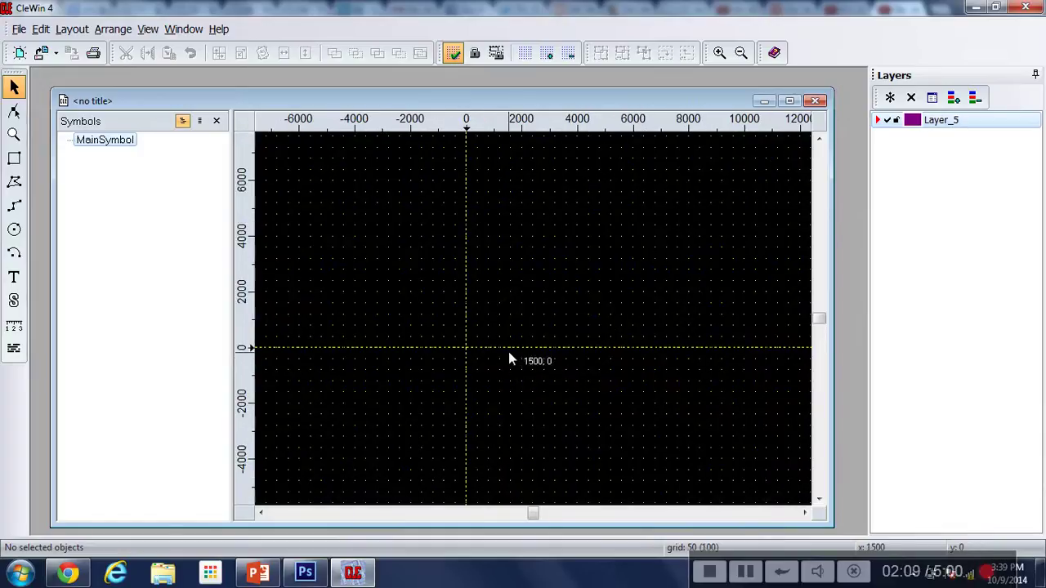
scroll(509, 358, up, 1)
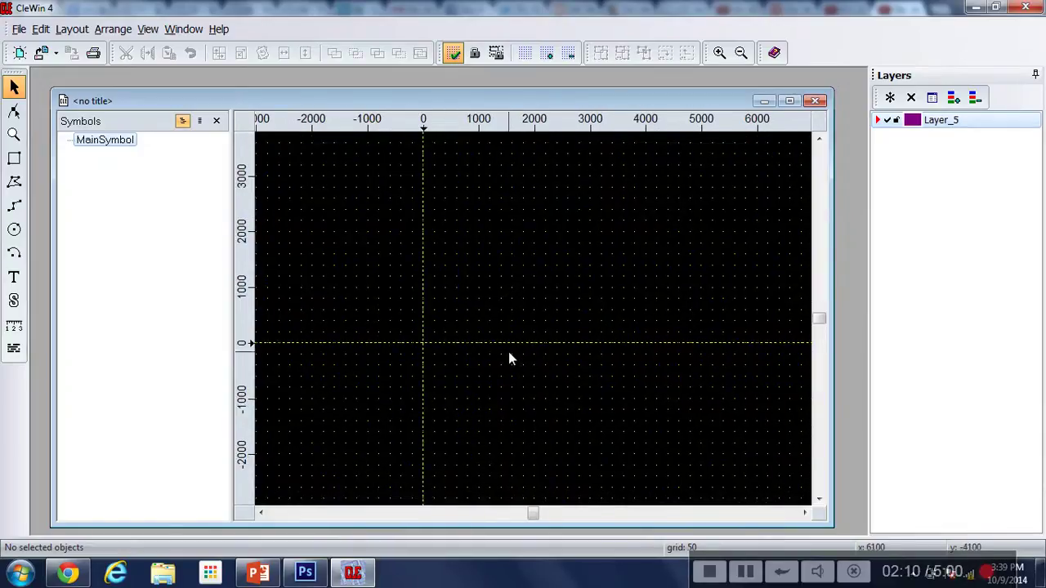
click(535, 133)
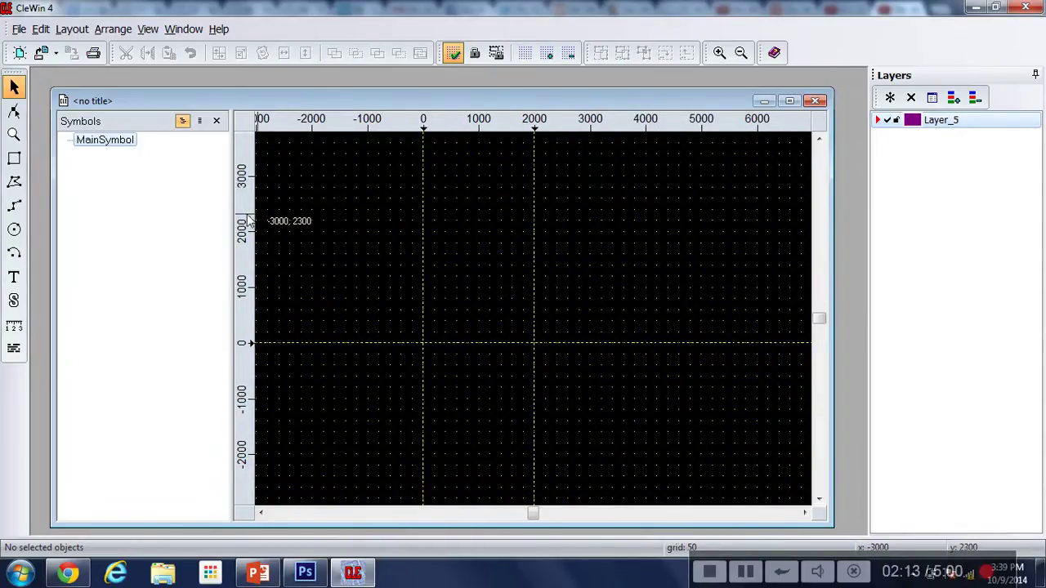
click(252, 176)
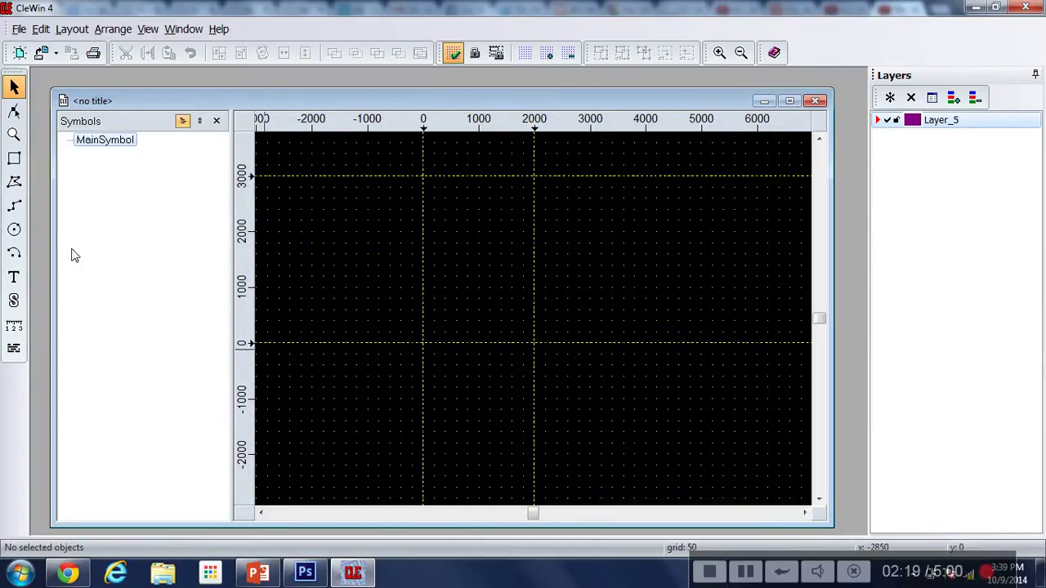
Draw a rectangle about 1350 wide and 1050 high beyond the x = 2000 guide and move it down about 150
click(14, 158)
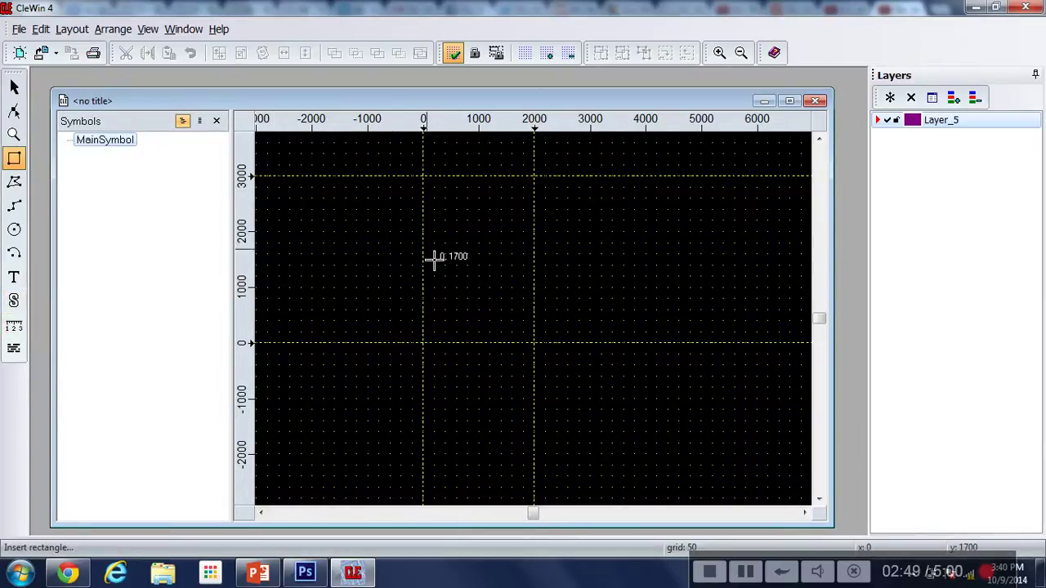
scroll(437, 250, up, 1)
scroll(455, 243, down, 1)
scroll(496, 179, up, 1)
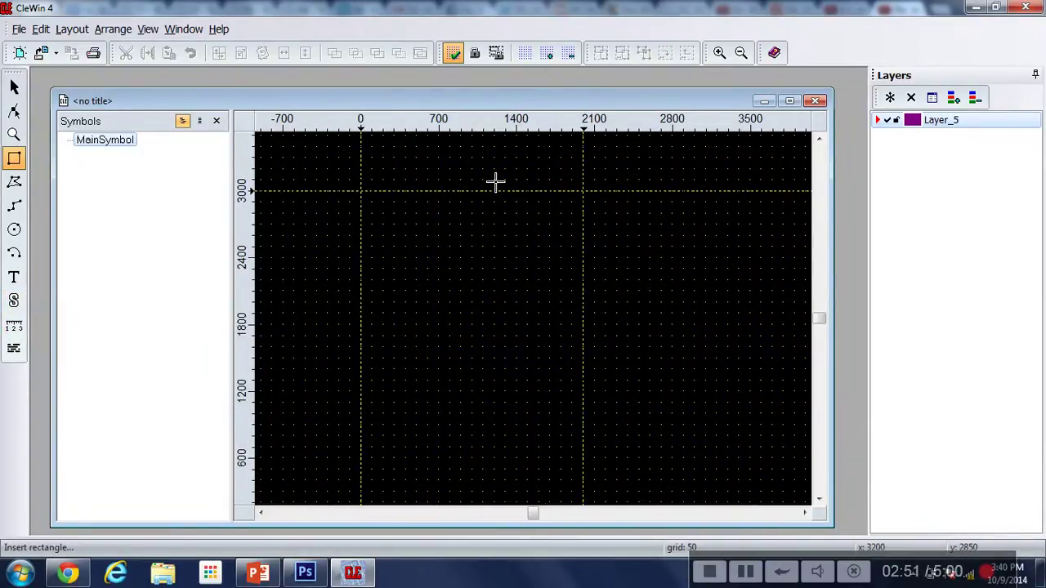
scroll(436, 213, down, 1)
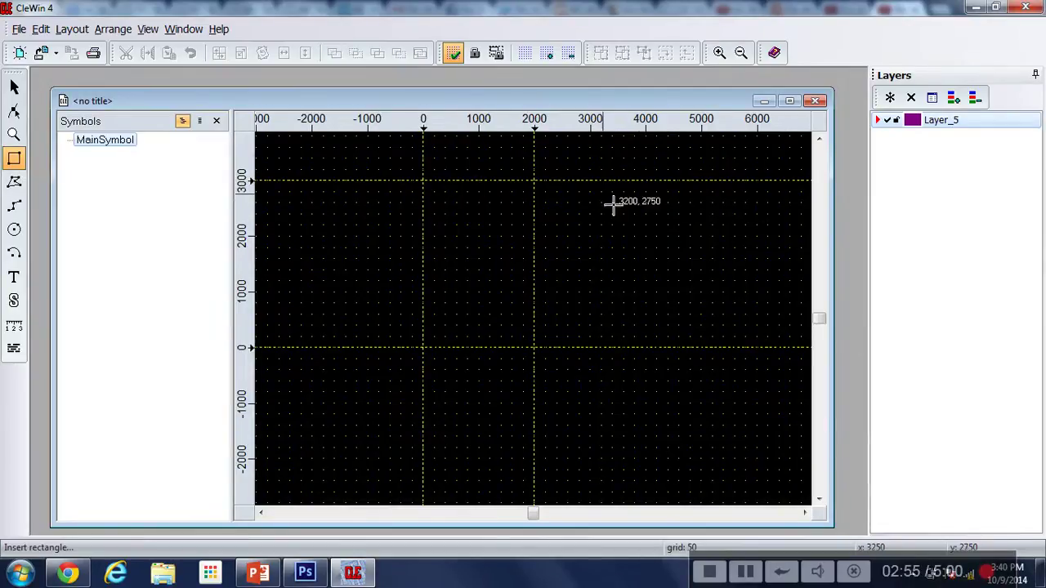
drag(603, 204, 674, 262)
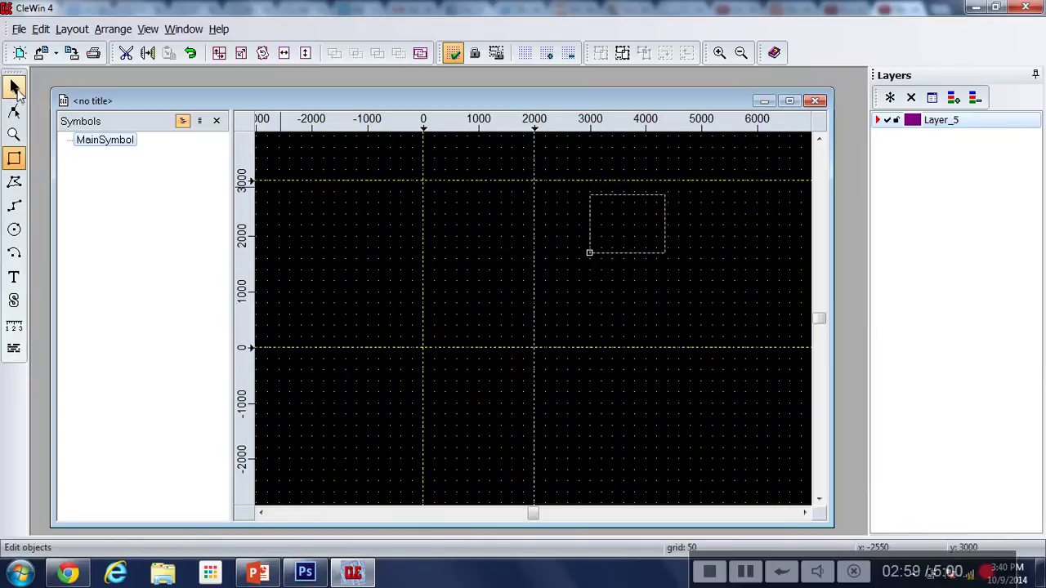
click(14, 86)
mouse_move(636, 235)
mouse_down()
mouse_move(649, 233)
mouse_move(663, 262)
mouse_move(621, 275)
mouse_move(615, 254)
mouse_move(719, 313)
mouse_move(679, 273)
mouse_move(647, 269)
mouse_move(655, 261)
mouse_move(642, 252)
mouse_up()
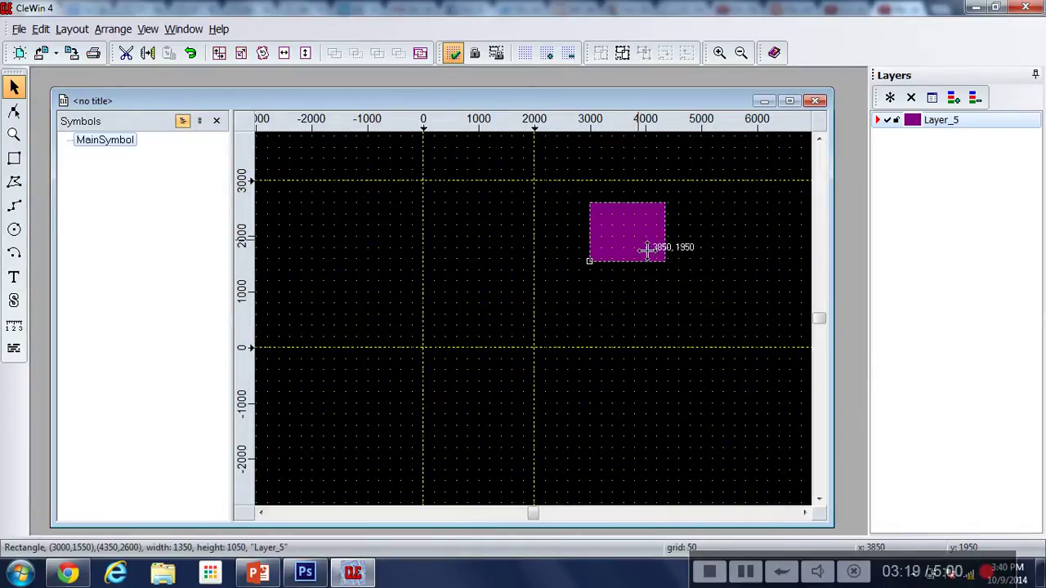
Open the rectangle's properties to check its corner coordinates and layer, and close them without changes
right_click(631, 240)
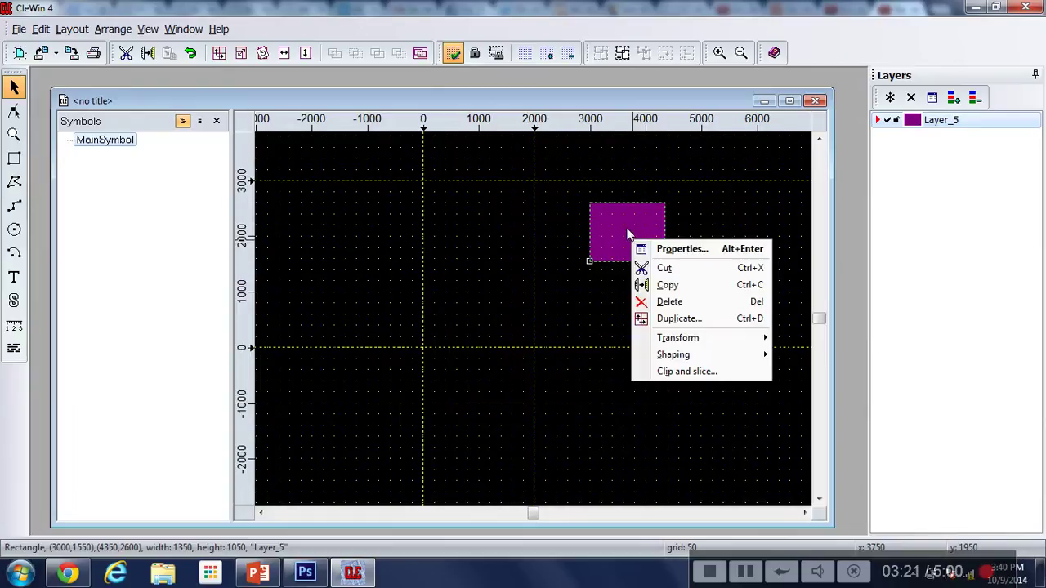
click(628, 234)
right_click(624, 233)
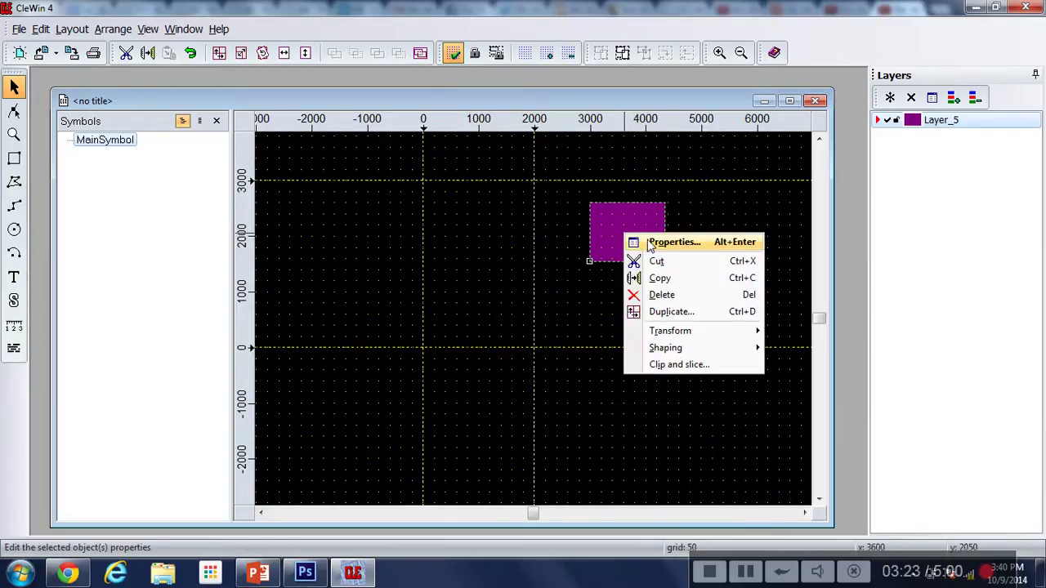
click(669, 242)
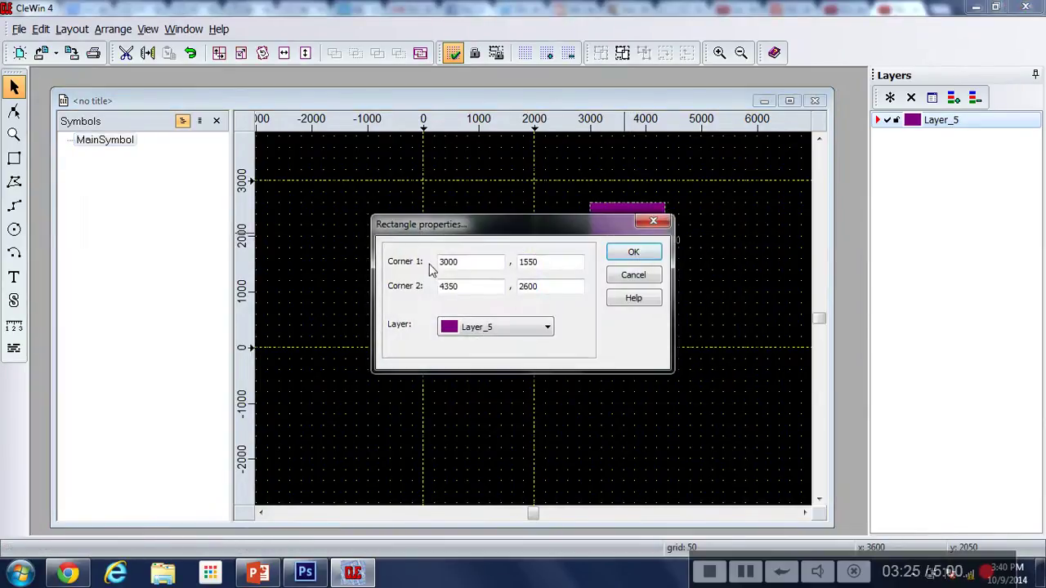
click(634, 253)
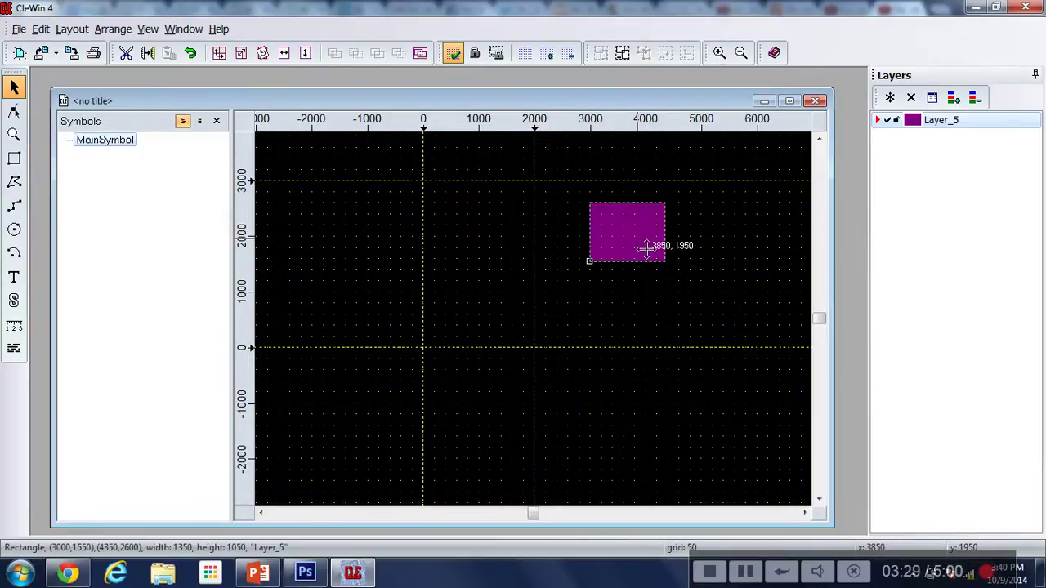
Delete the rectangle drawn beyond the x = 2000 guide
drag(645, 248, 707, 299)
key(Delete)
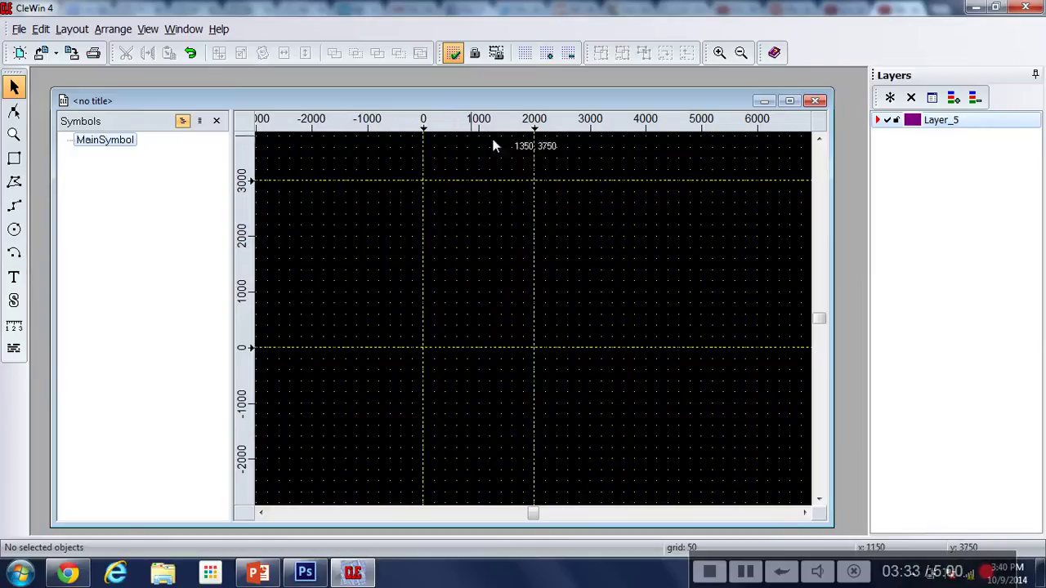
Draw two rectangles 2000 wide and 3000 high, from (0, 3000) to (2000, 0) and from (2500, 3000) to (4500, 0)
scroll(470, 243, up, 1)
scroll(465, 238, down, 1)
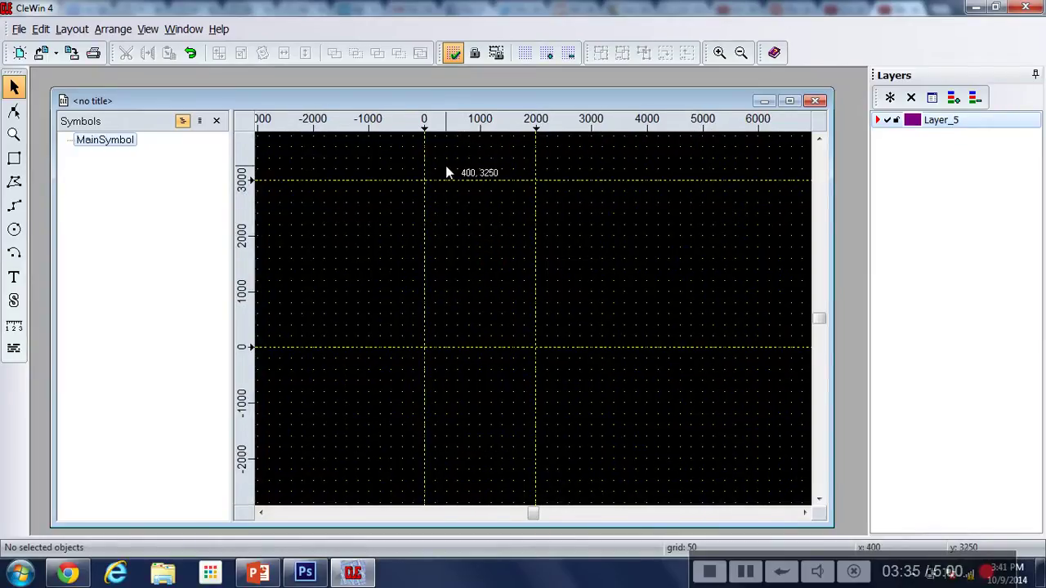
scroll(452, 196, up, 1)
scroll(458, 263, down, 1)
scroll(451, 289, up, 1)
scroll(474, 228, down, 1)
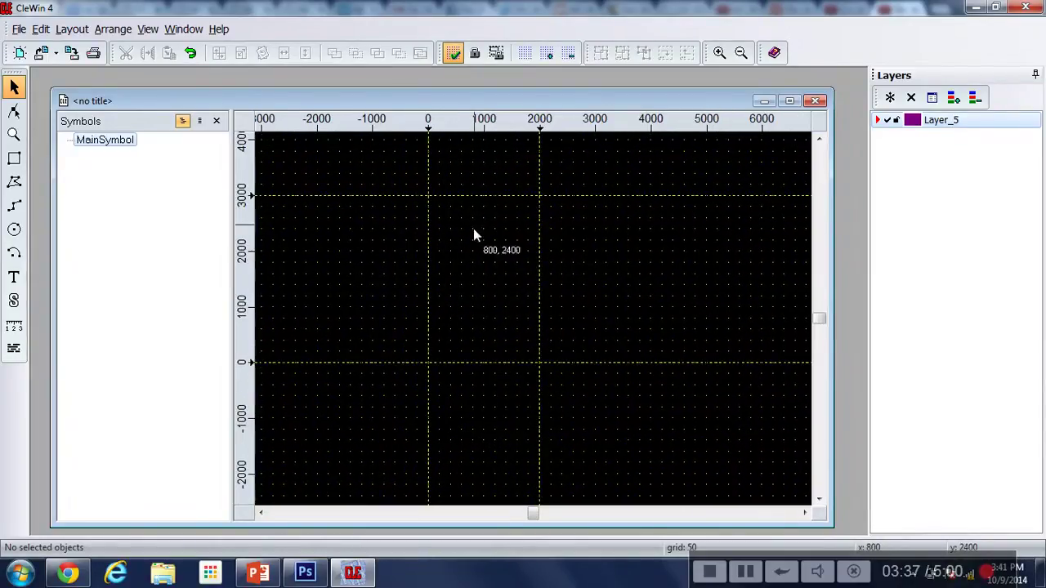
click(14, 159)
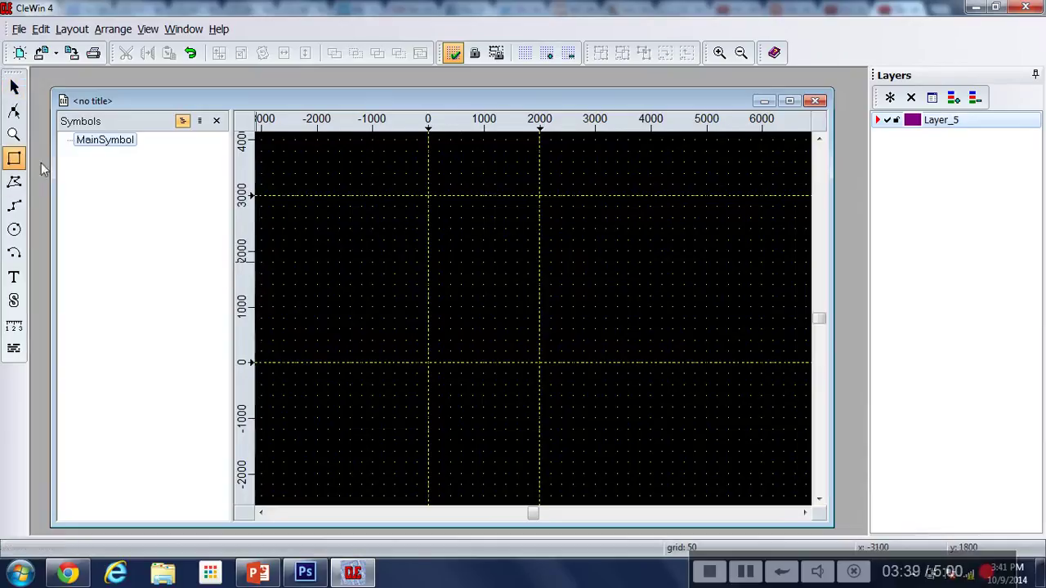
click(428, 197)
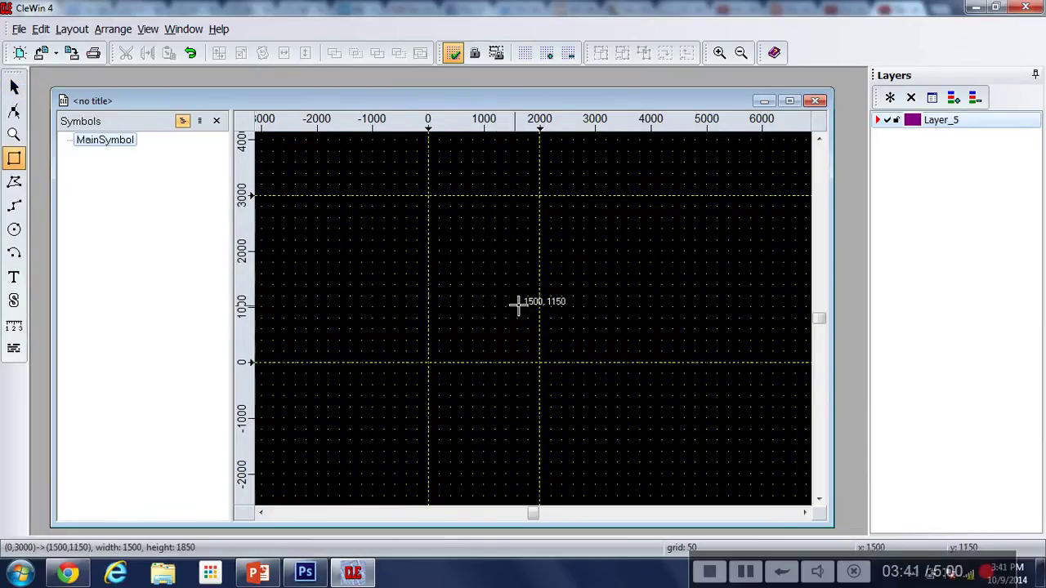
click(547, 370)
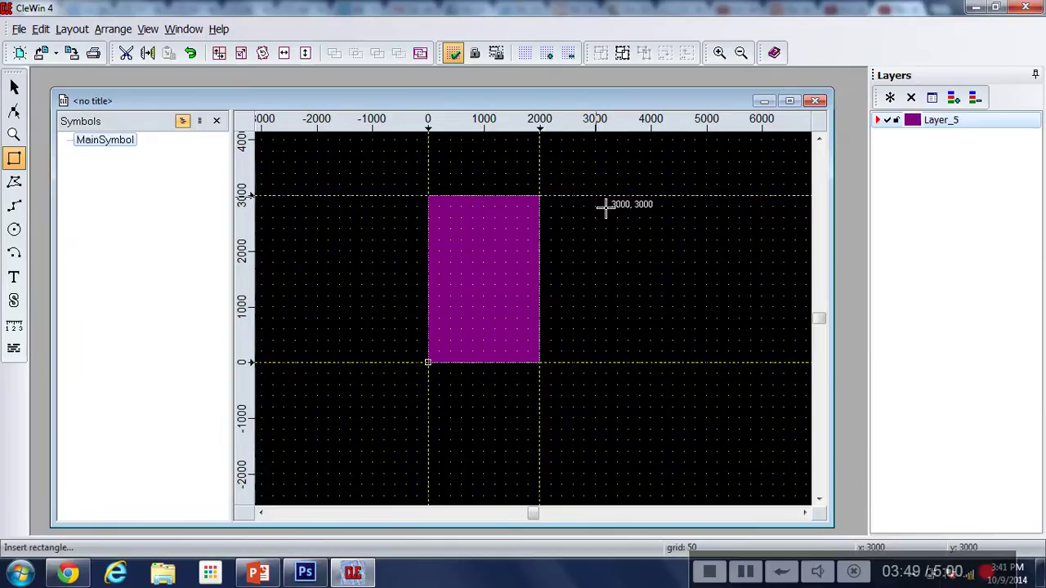
click(577, 204)
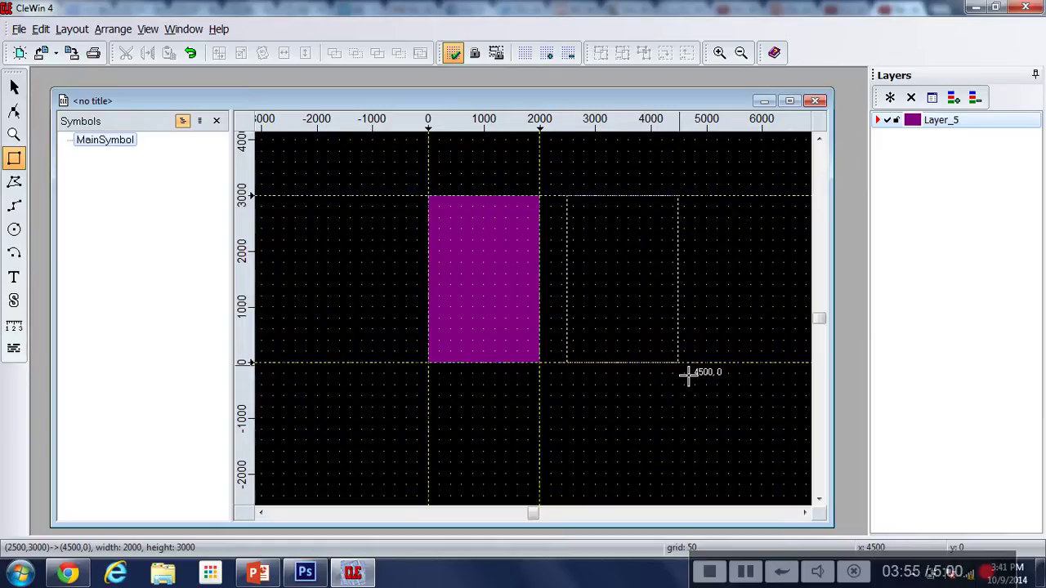
click(688, 372)
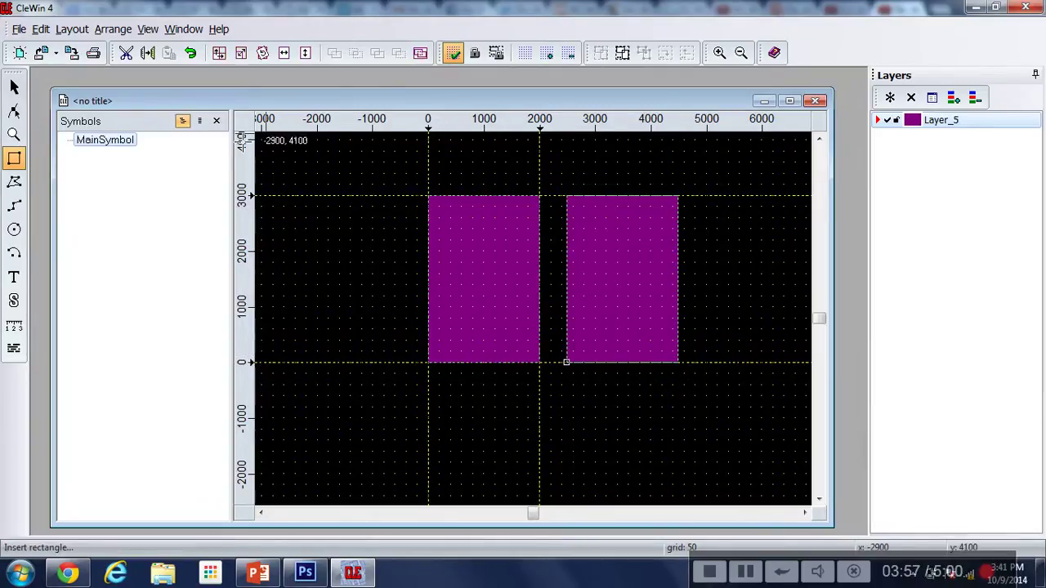
Delete both 2000 by 3000 rectangles from the layout
click(14, 85)
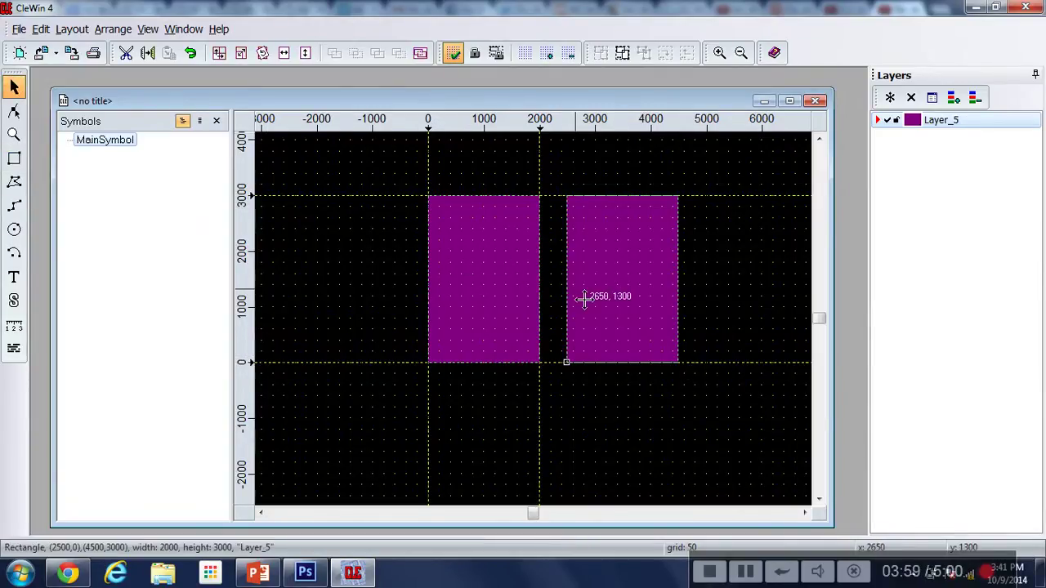
key(Delete)
click(538, 318)
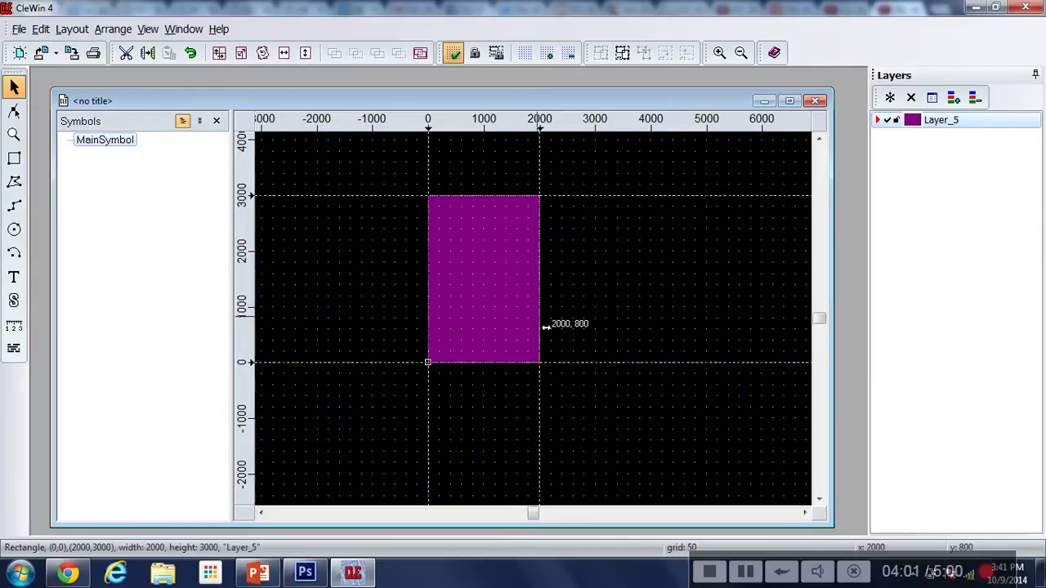
key(Delete)
Draw an irregular six-sided polygon about 2350 wide and 2200 high starting at (0, 3000), and delete it
scroll(440, 185, up, 3)
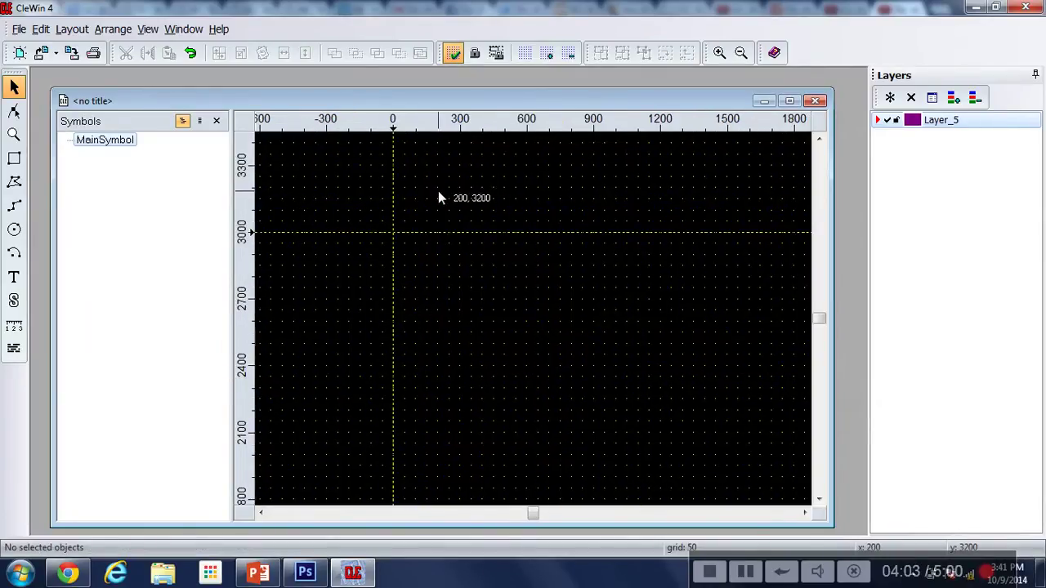
scroll(439, 198, down, 2)
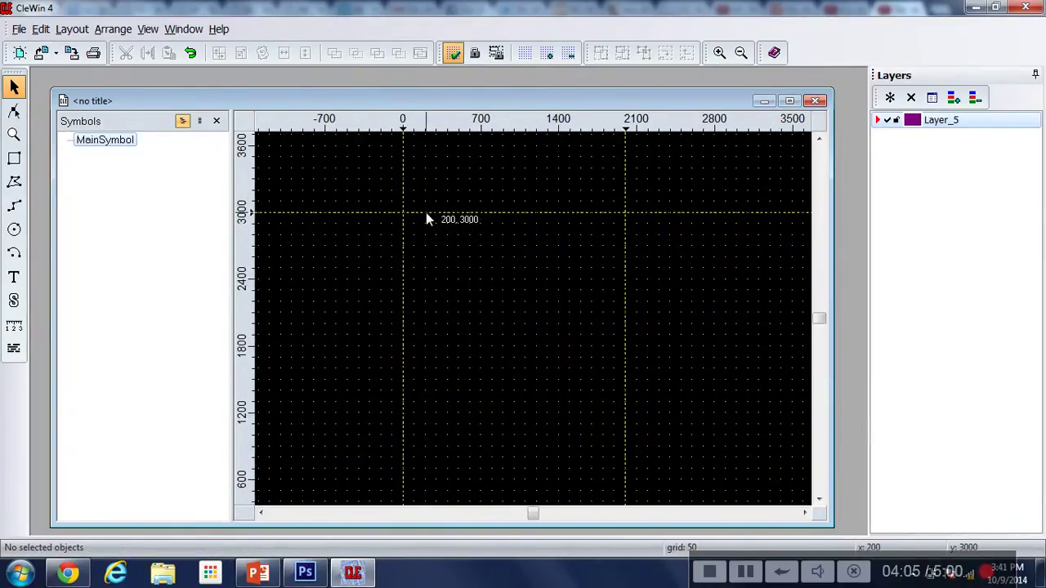
click(14, 184)
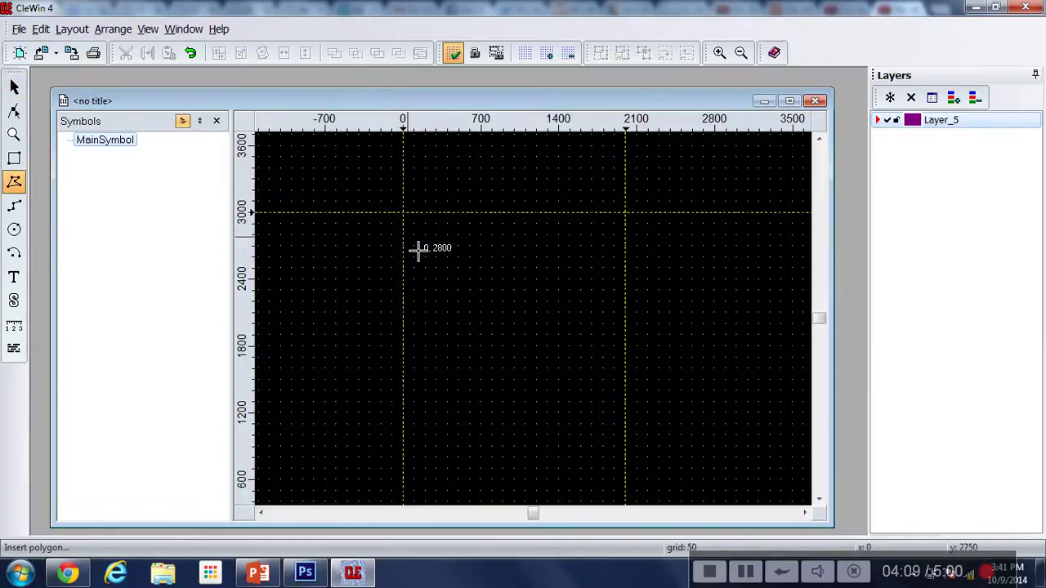
click(409, 216)
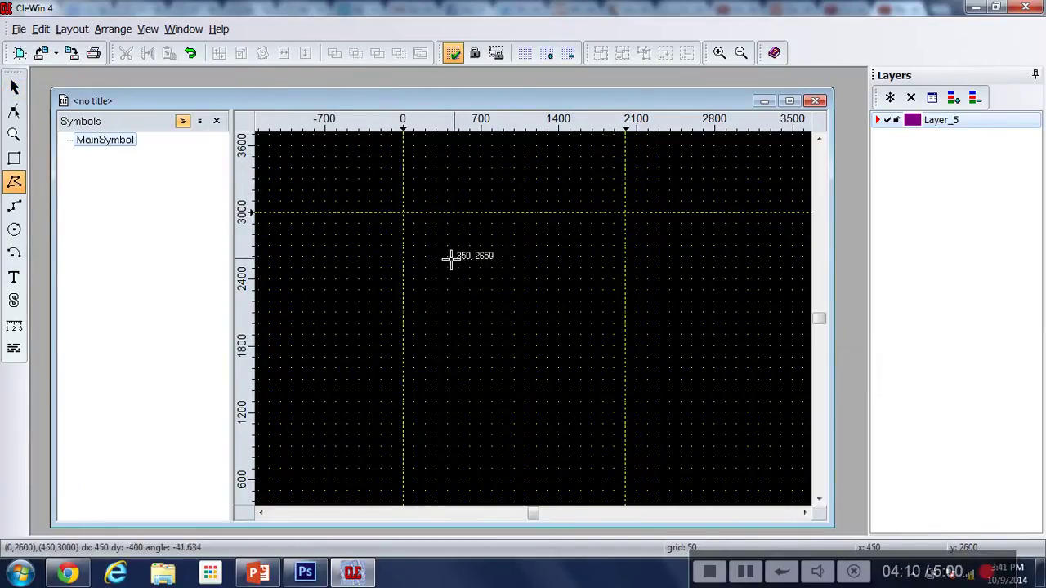
click(527, 278)
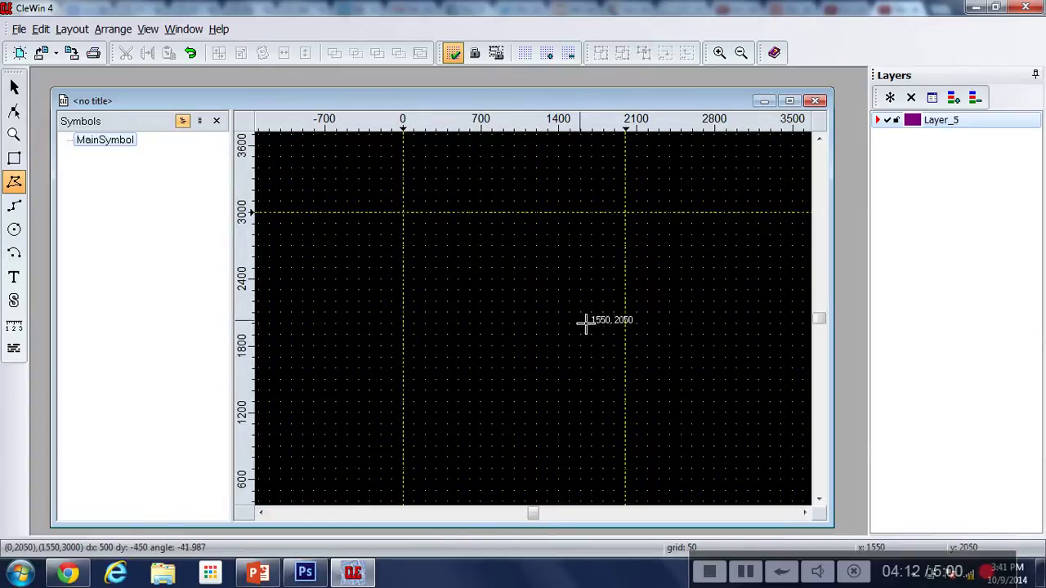
click(579, 401)
click(470, 455)
click(311, 400)
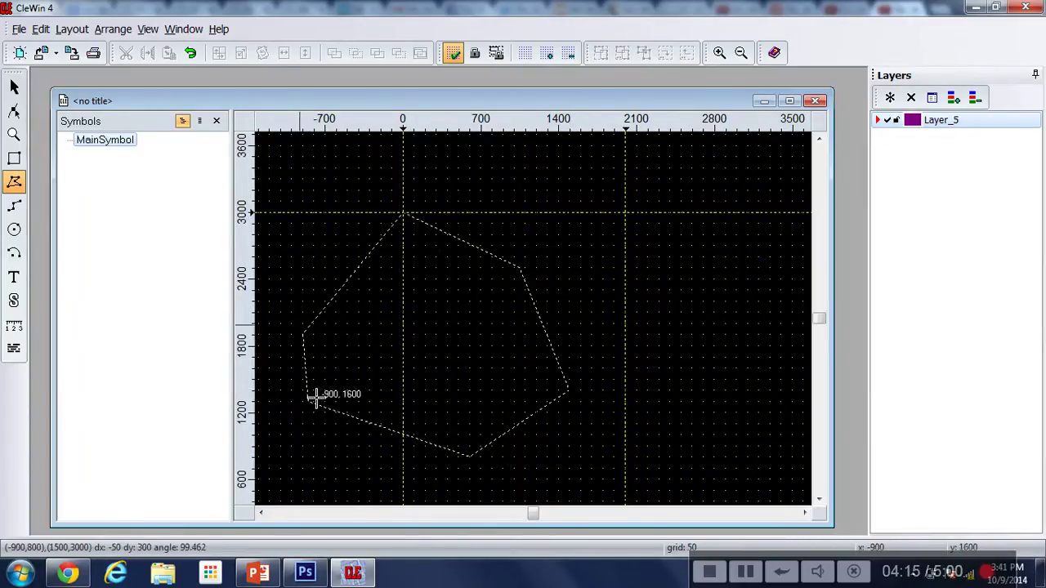
click(350, 284)
right_click(479, 317)
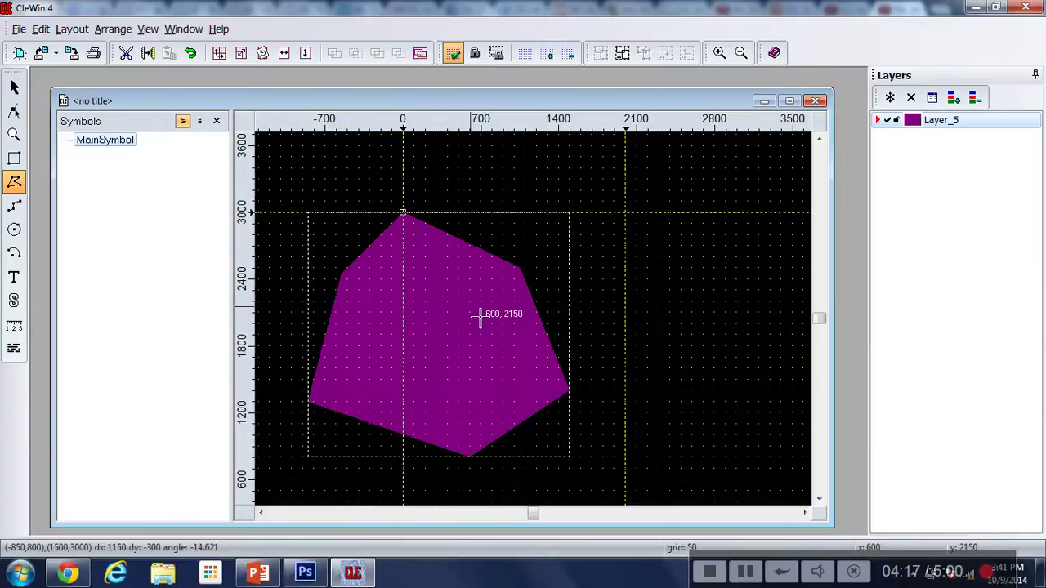
key(Delete)
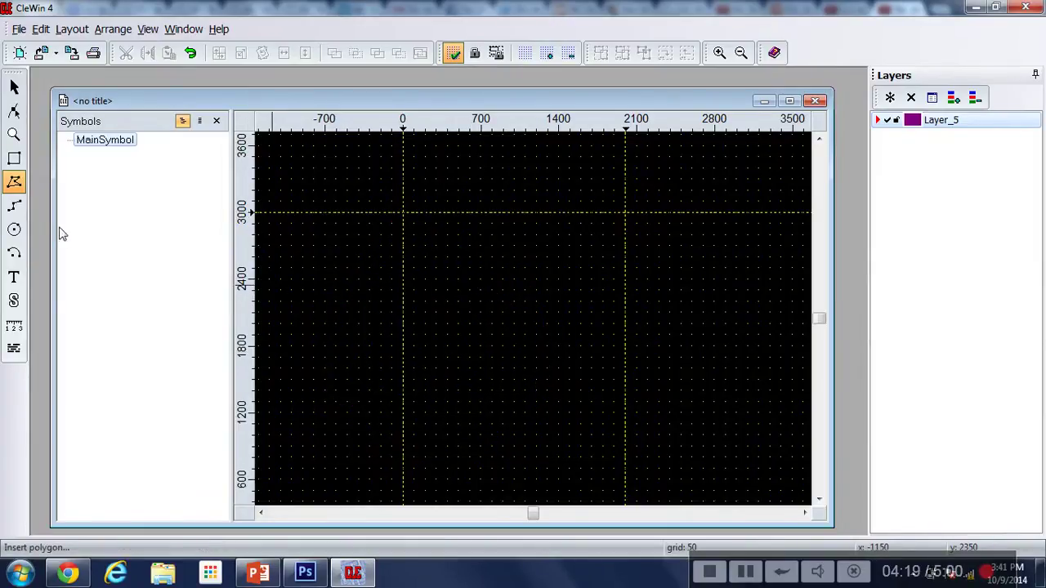
Draw a wire of width 500 with the Round end style along the y = 3000 guide from x = 0 to x = 2000
click(16, 207)
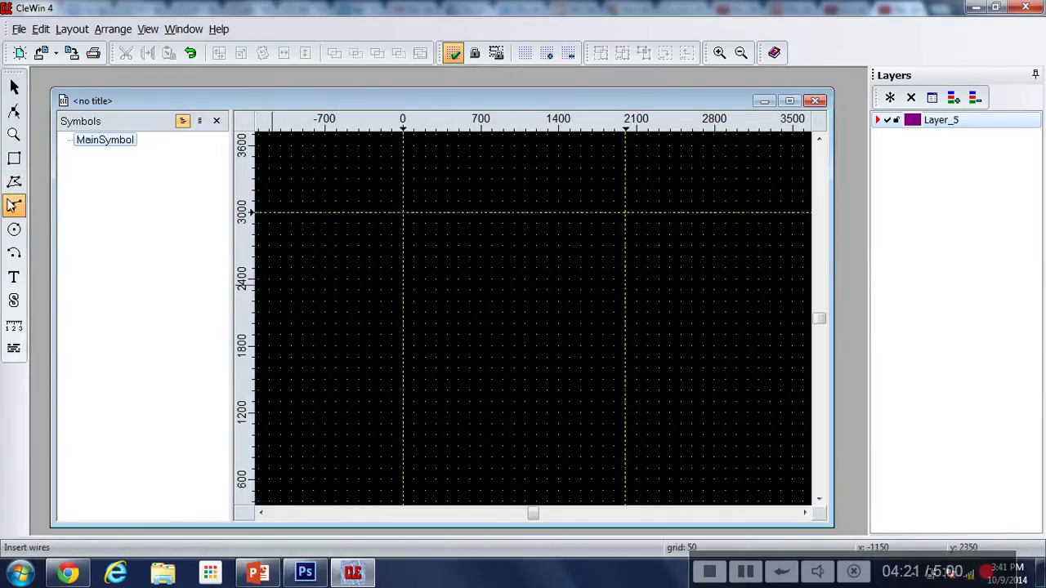
right_click(14, 207)
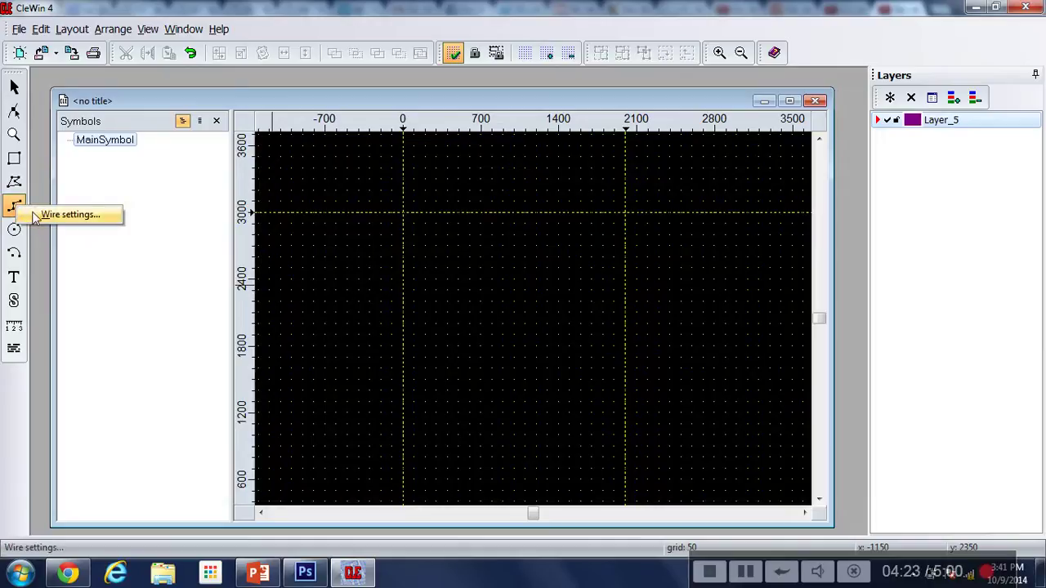
click(36, 216)
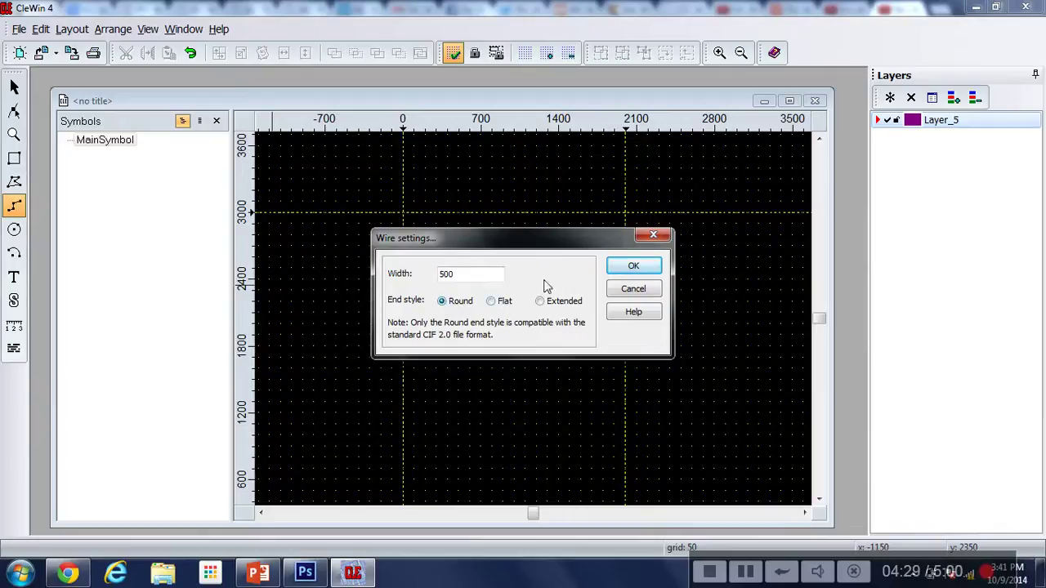
click(618, 271)
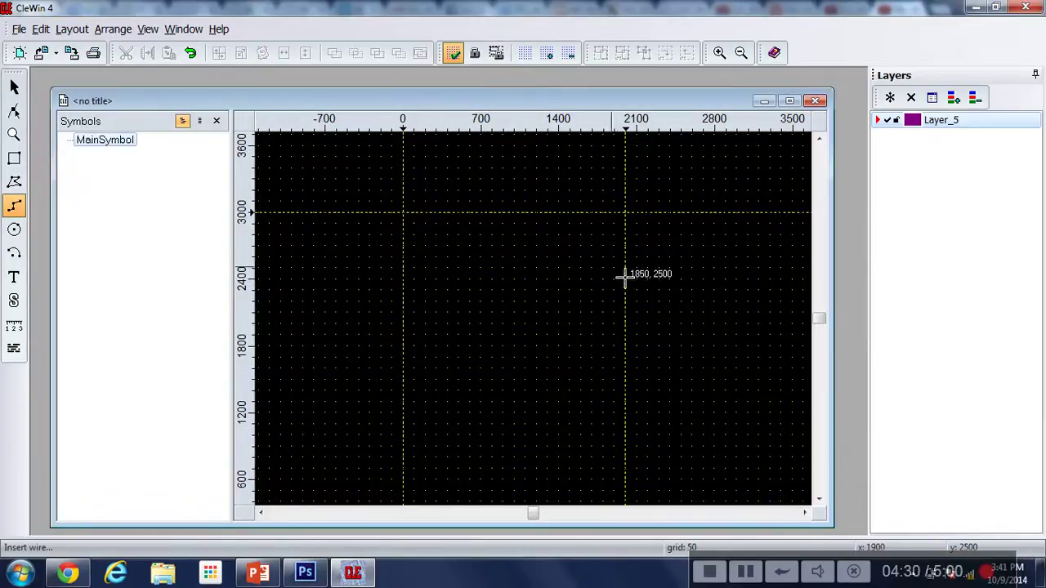
click(413, 221)
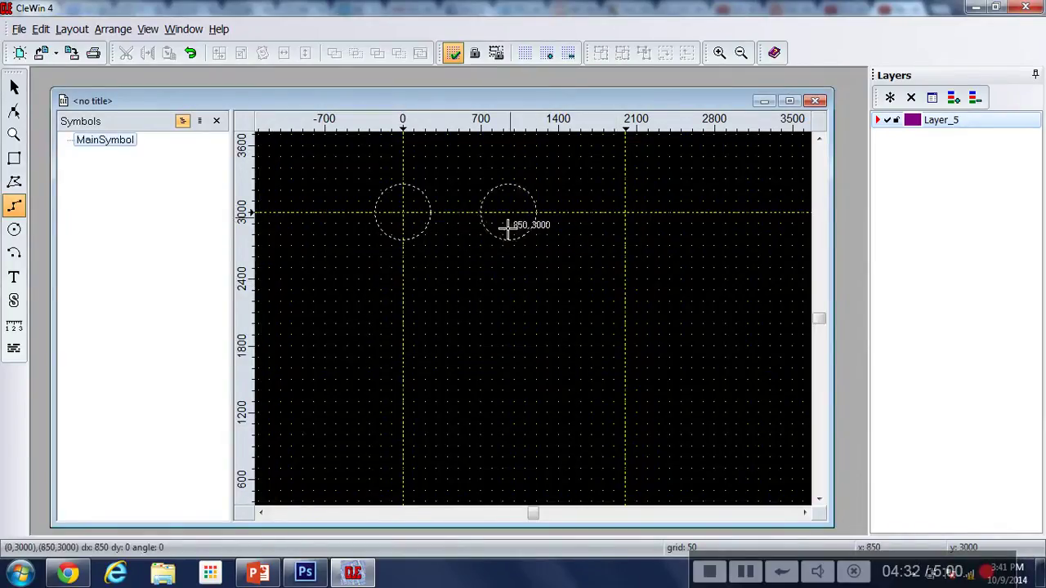
click(636, 219)
right_click(646, 235)
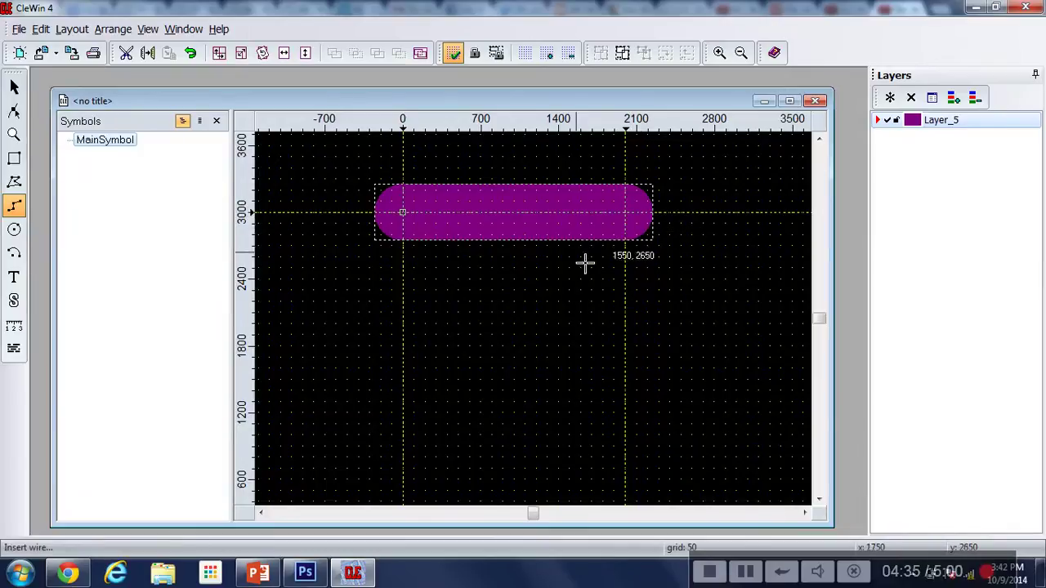
Set the wire end style to Flat and draw a horizontal wire of width 500 from (0, 2100) to (2000, 2100)
double_click(16, 207)
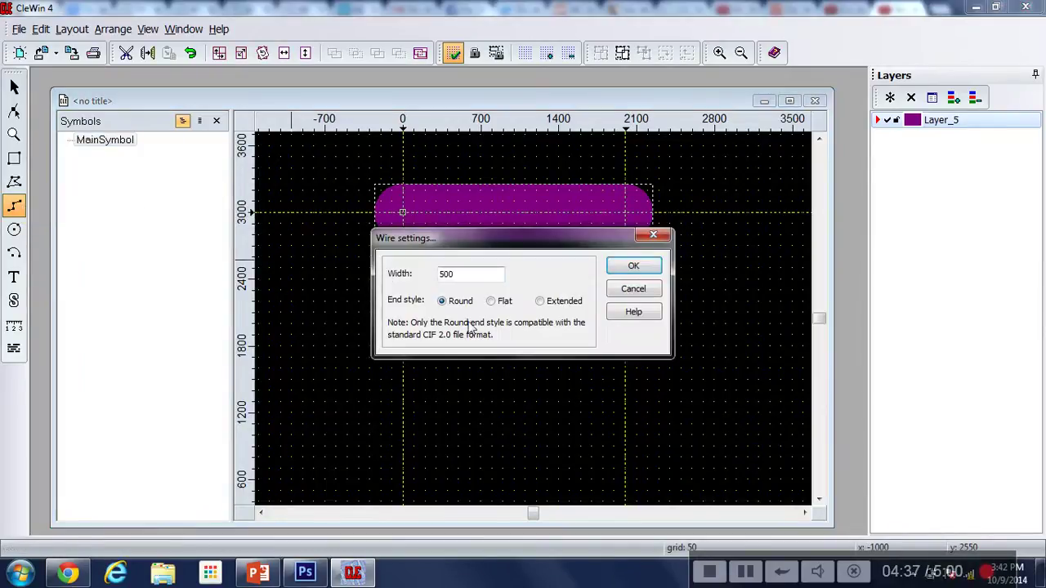
click(619, 272)
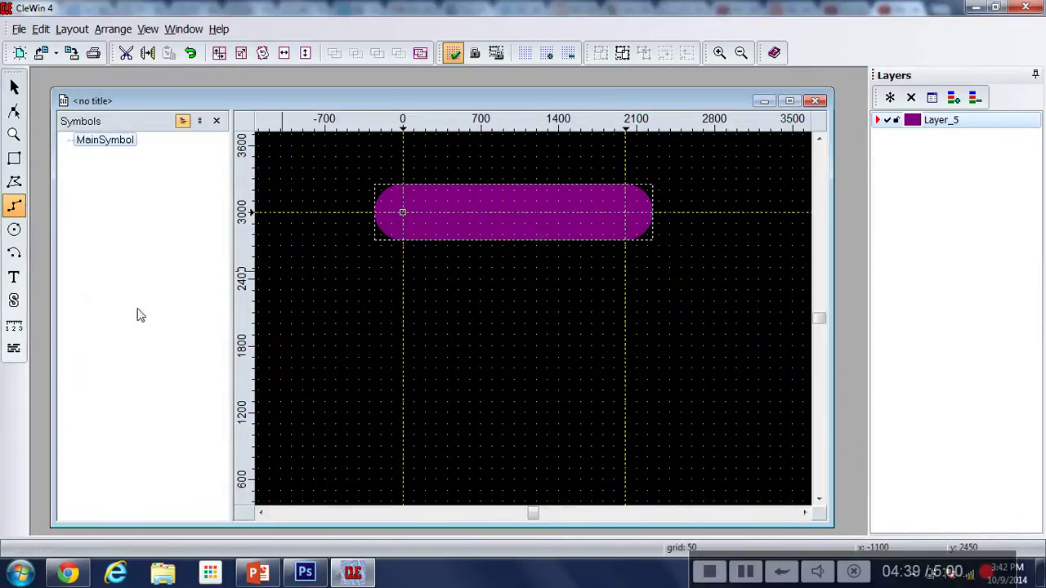
click(404, 317)
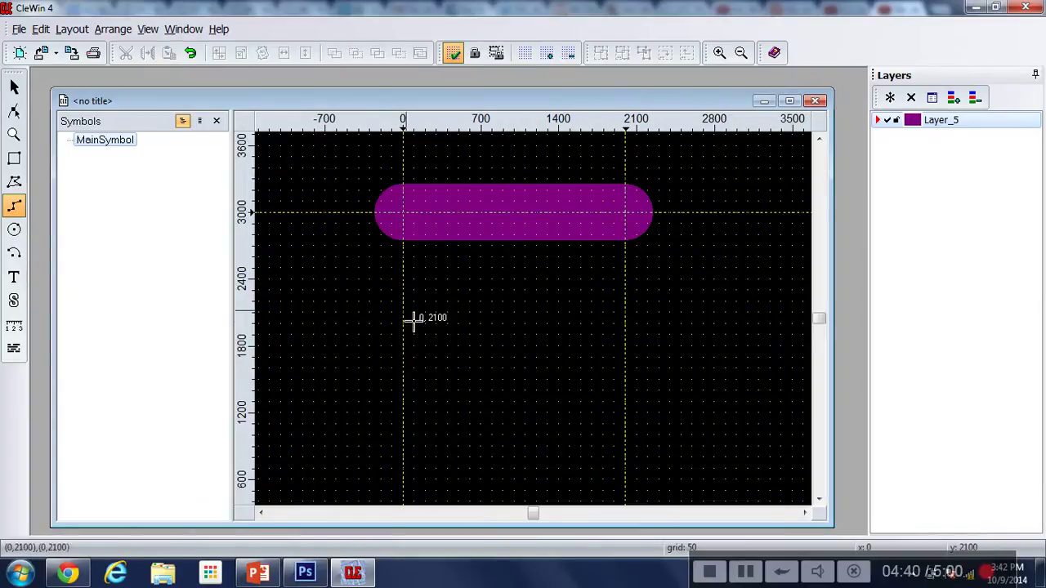
click(627, 319)
right_click(626, 319)
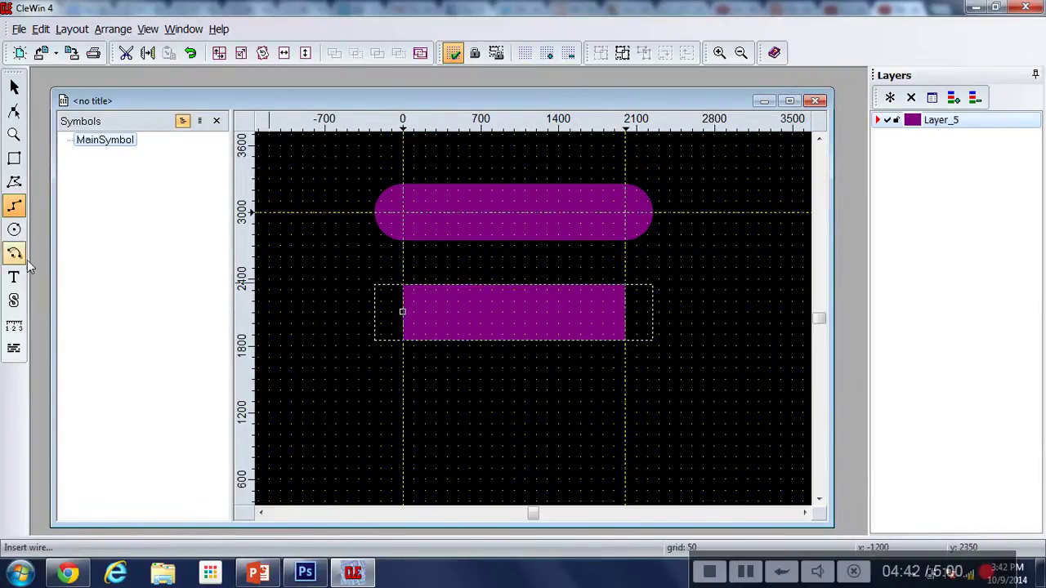
Set the wire width to 100, draw a flat-ended wire from (0, 1500) to (2000, 1500), and deselect it
double_click(16, 207)
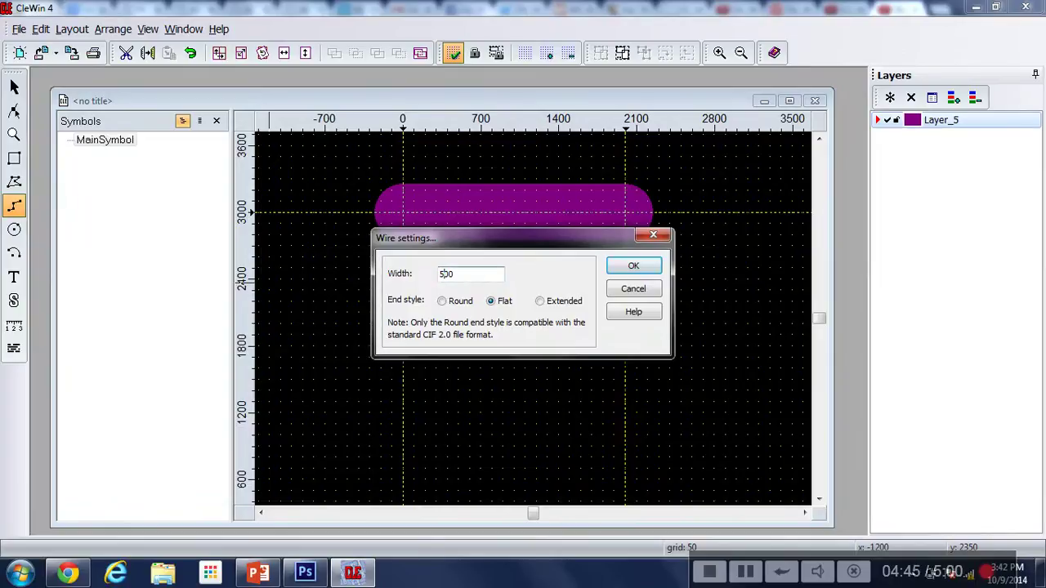
click(650, 291)
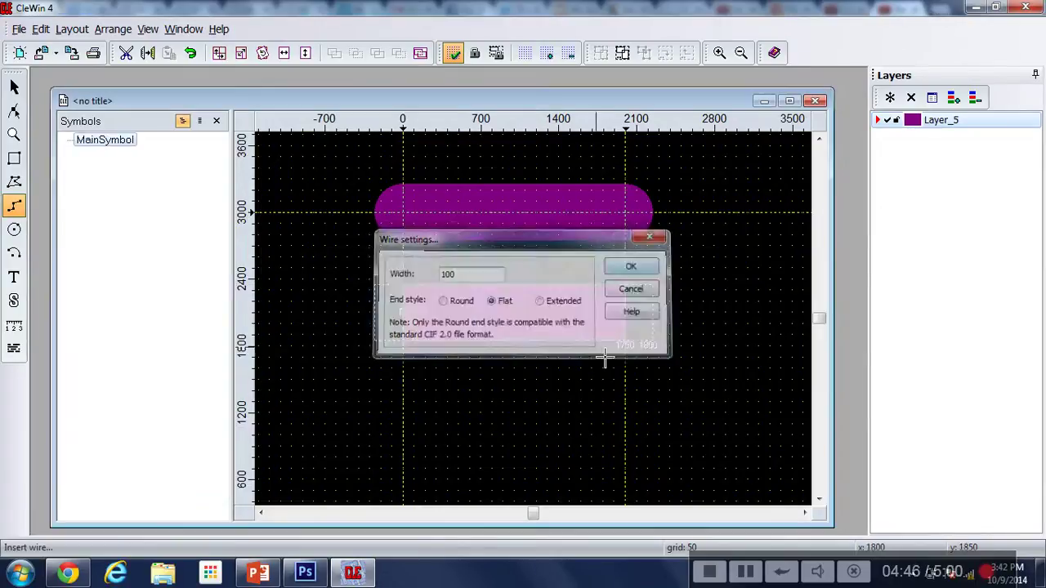
click(413, 391)
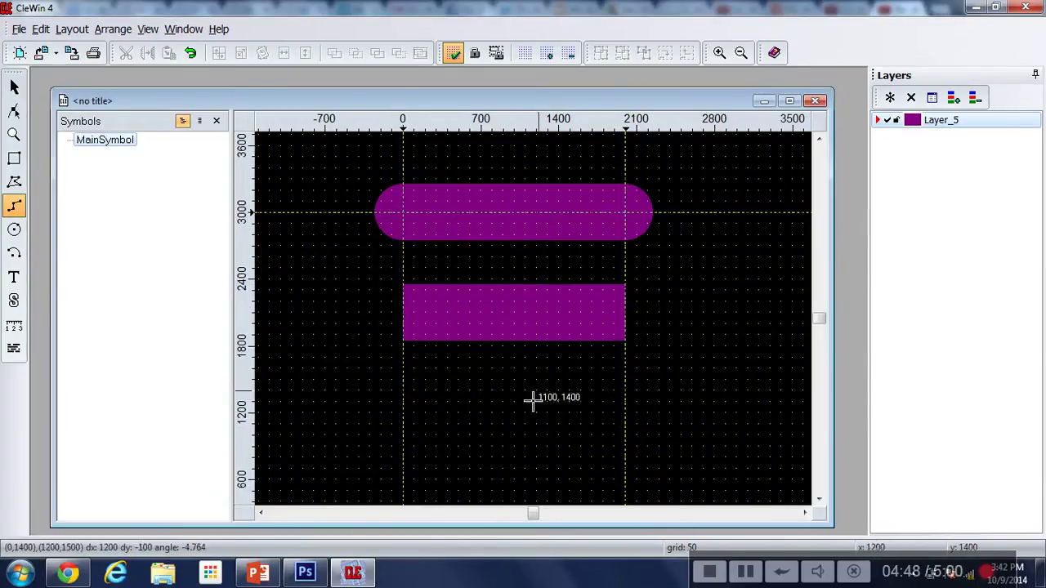
double_click(631, 391)
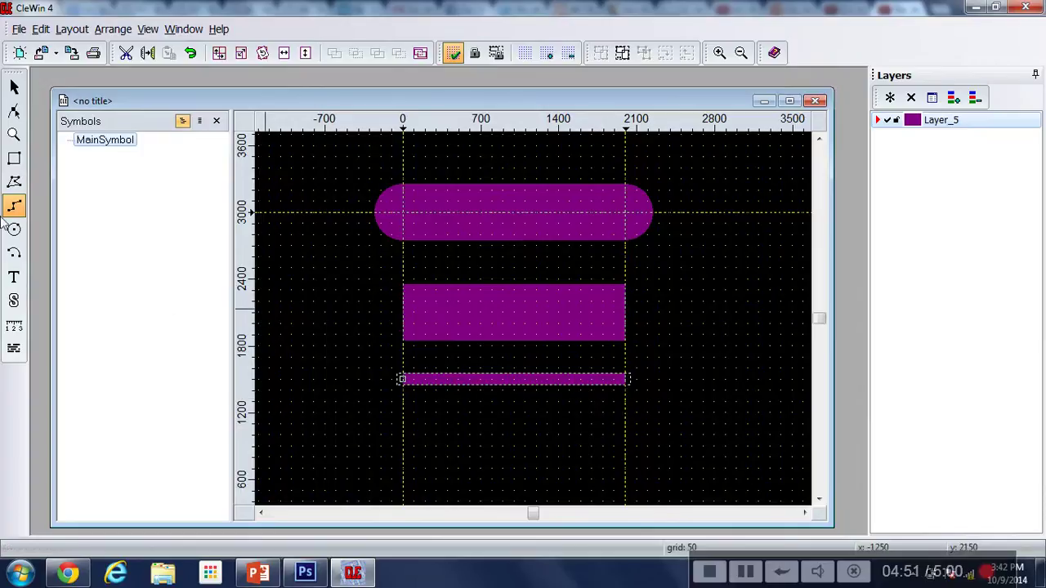
click(14, 89)
click(703, 424)
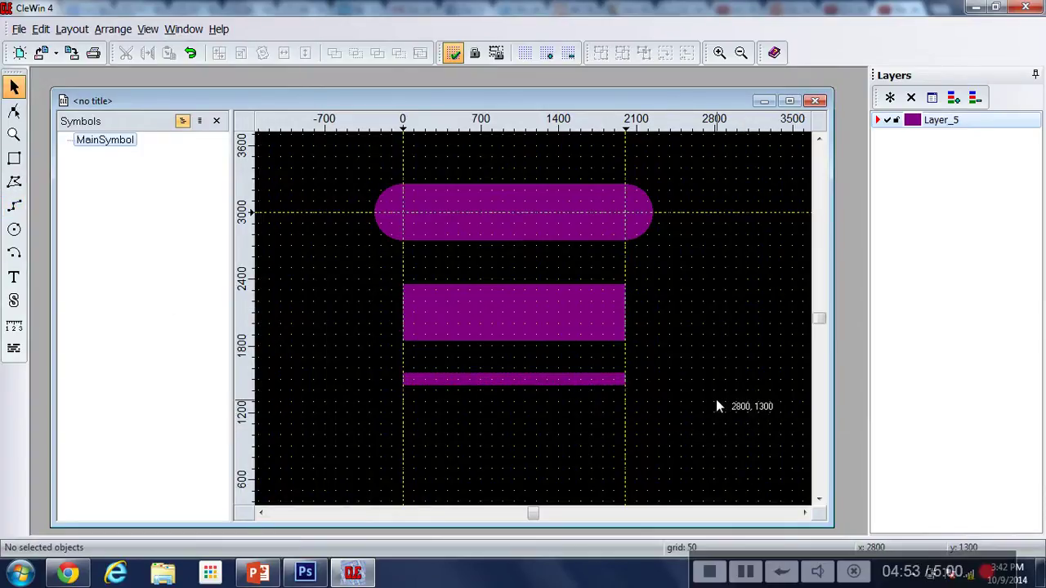
scroll(494, 283, down, 2)
scroll(495, 279, up, 1)
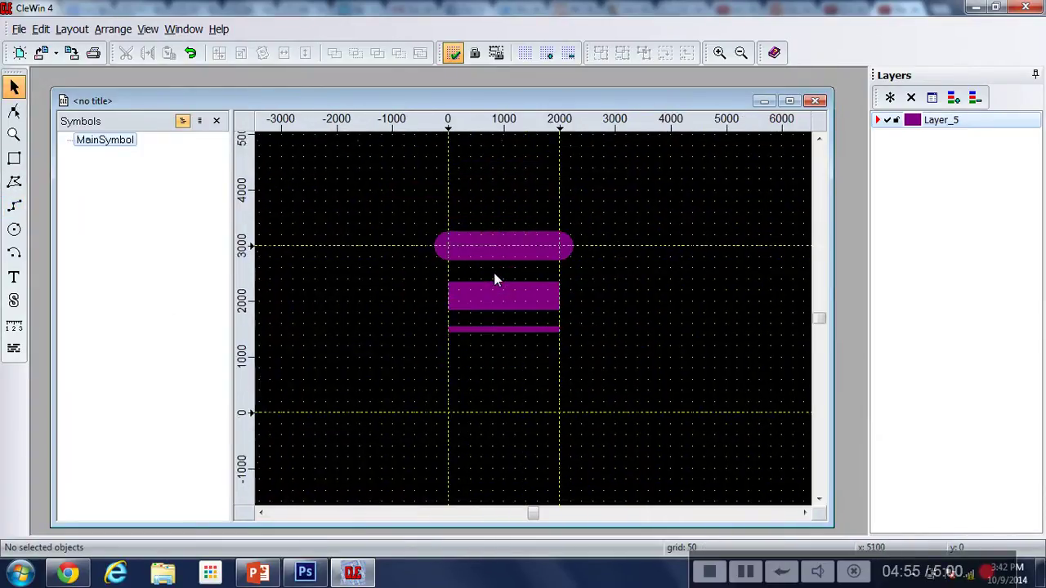
scroll(495, 280, up, 1)
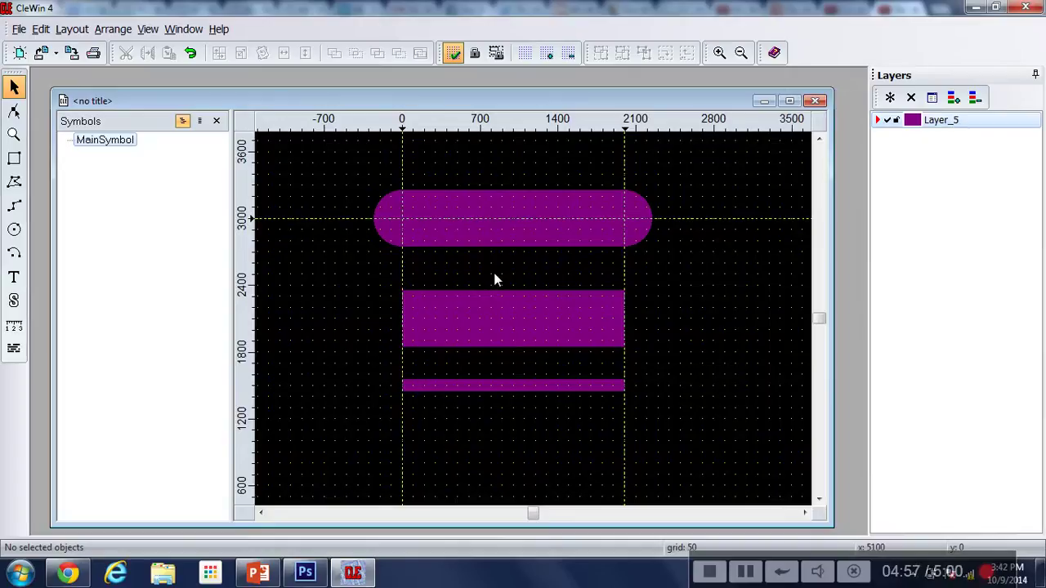